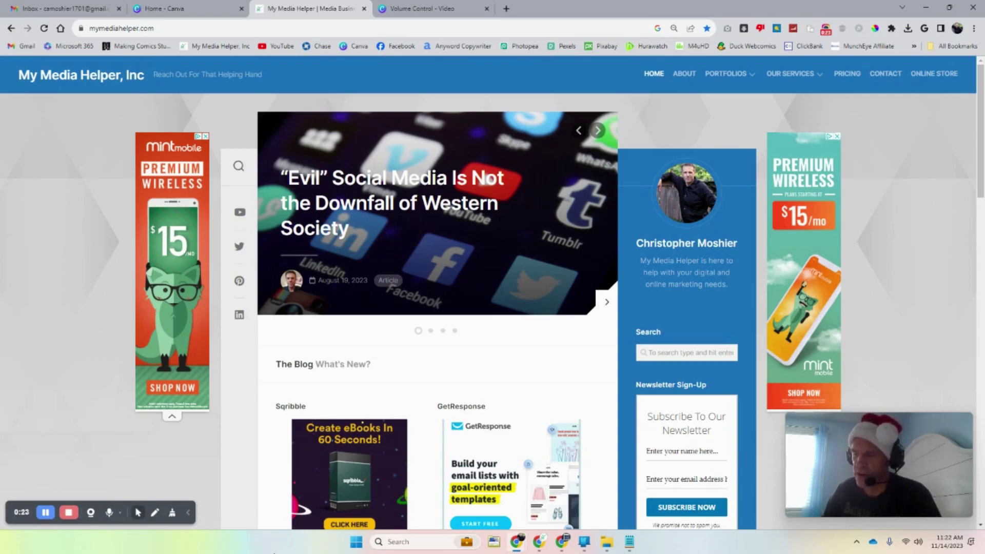
Open the system sound settings and look through the output, input and advanced sections.
left_click(919, 543)
right_click(919, 543)
left_click(902, 513)
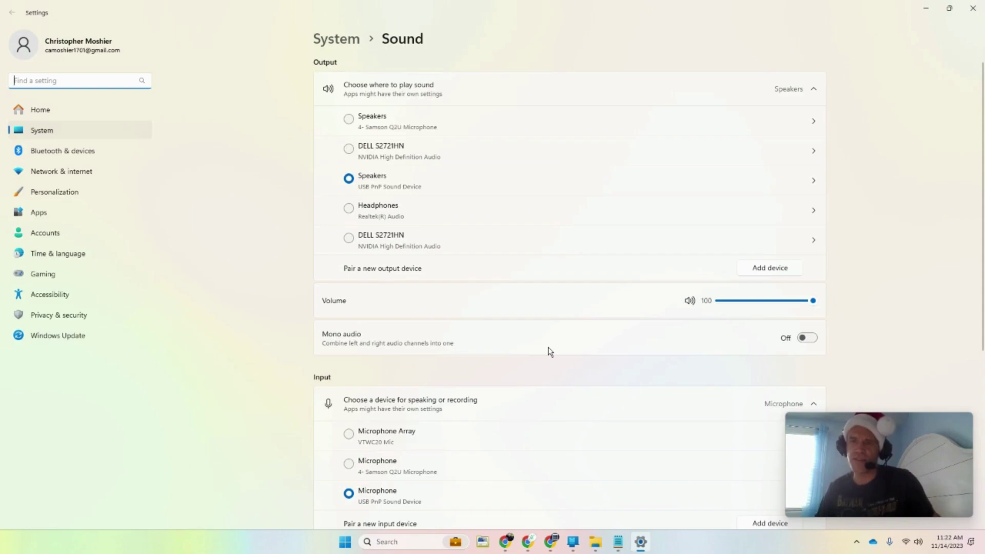
scroll(216, 352, "down", 3)
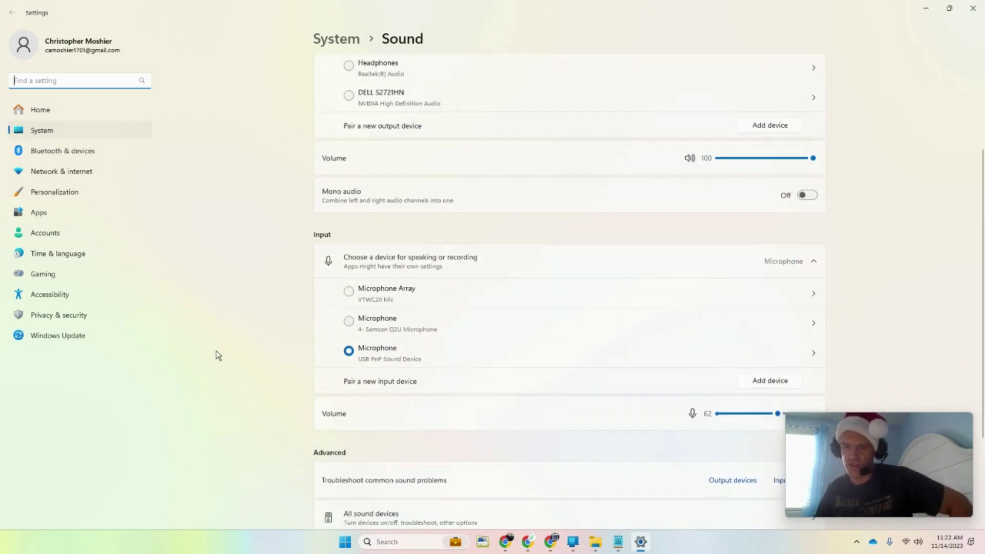
scroll(218, 355, "down", 3)
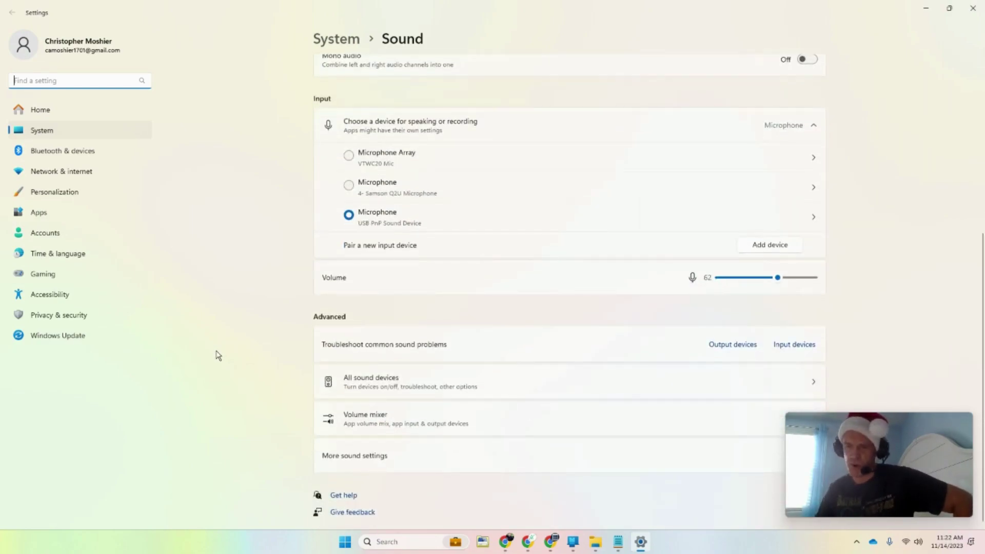
scroll(218, 355, "up", 4)
scroll(218, 355, "up", 2)
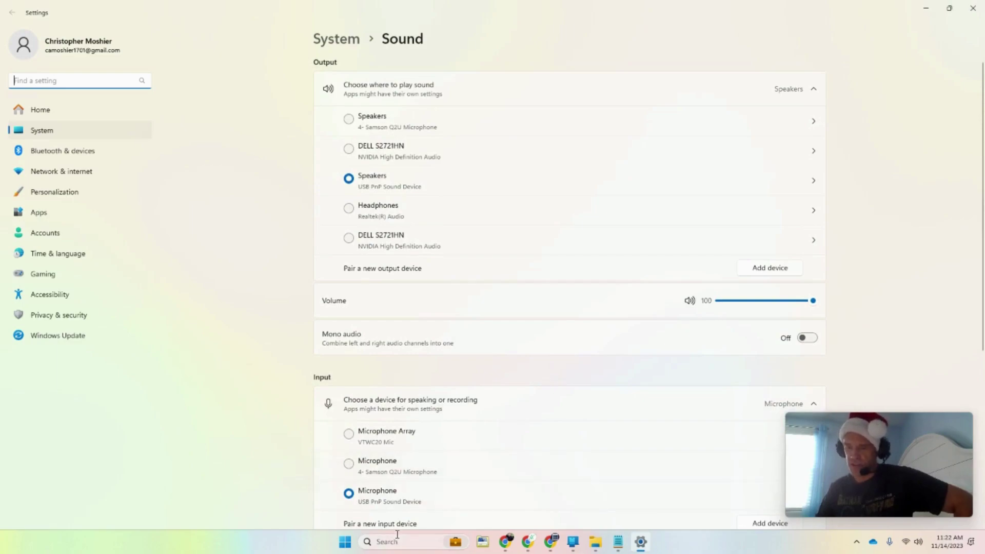
Lower the speaker output volume to 98 and return to the sound settings.
left_click(424, 542)
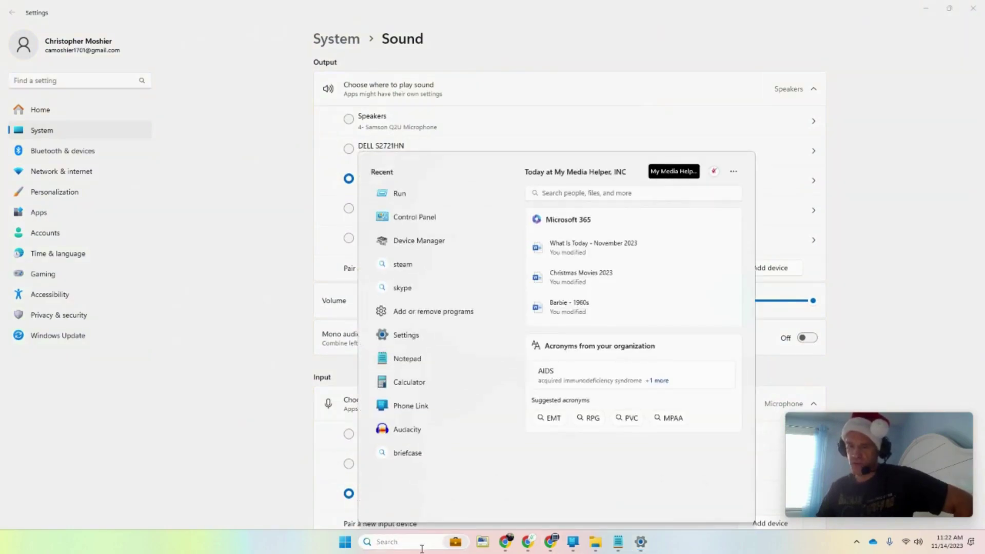
key("XF86AudioLowerVolume")
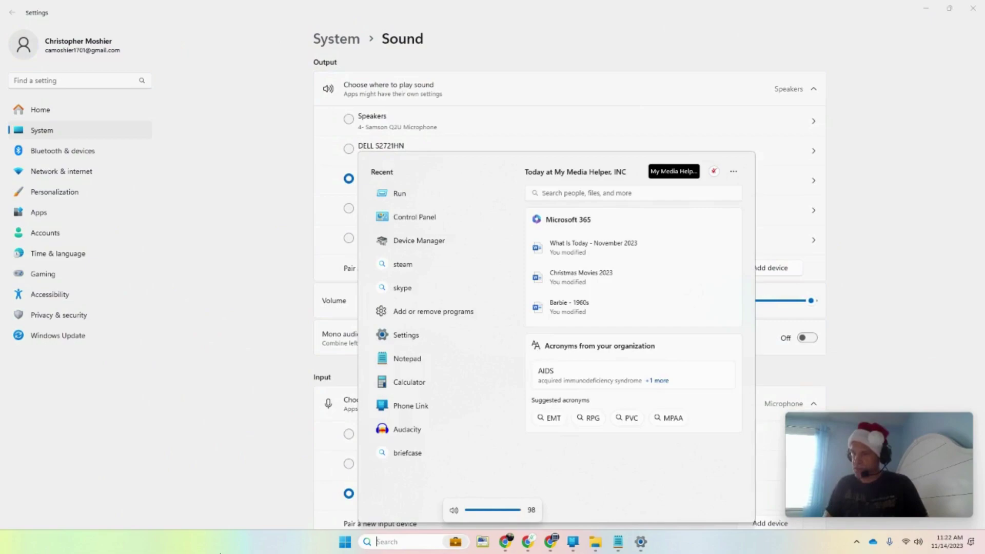
left_click(205, 345)
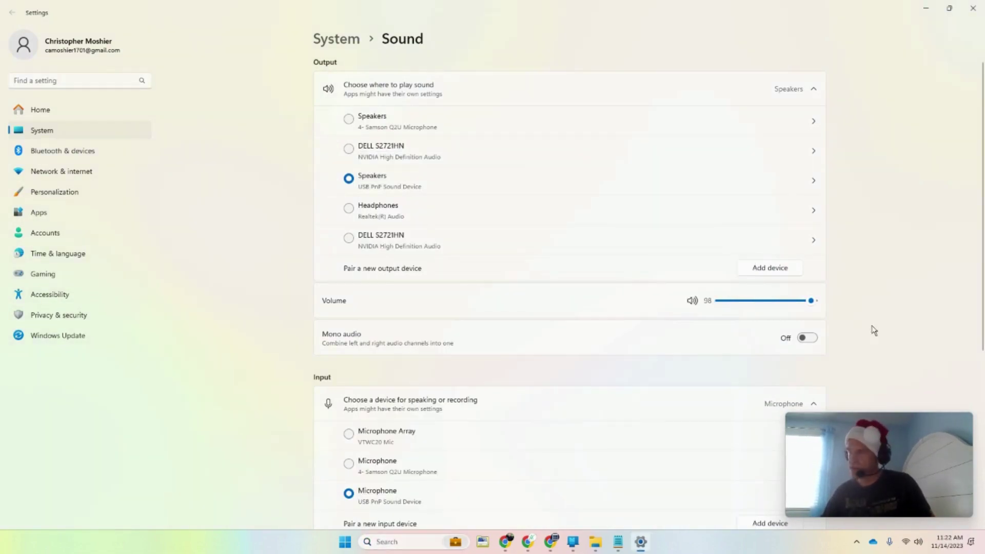
Raise the USB PnP microphone's input volume to 79 and further to 94.
scroll(979, 339, "down", 2)
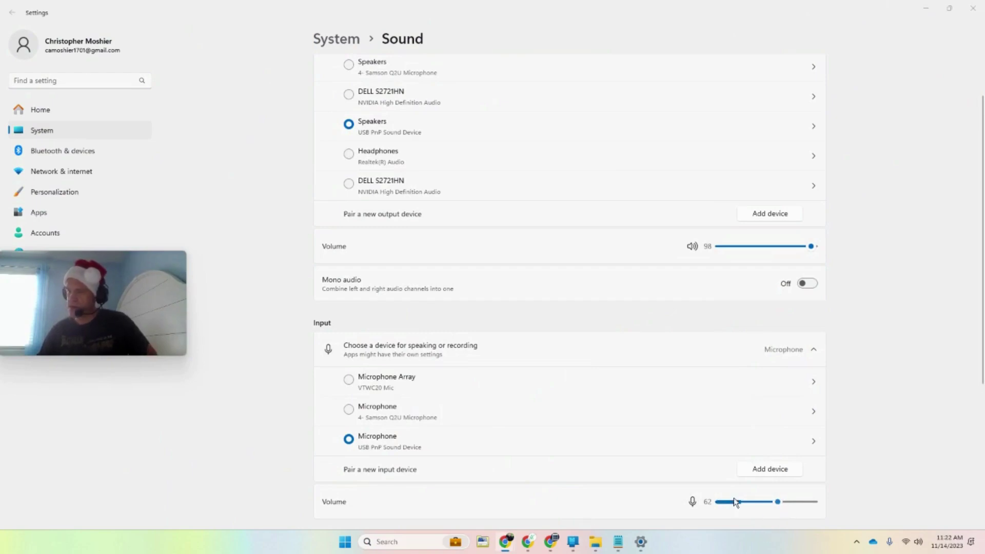
mouse_move(778, 504)
left_mouse_down()
mouse_move(860, 506)
mouse_move(839, 515)
mouse_move(793, 504)
left_mouse_up()
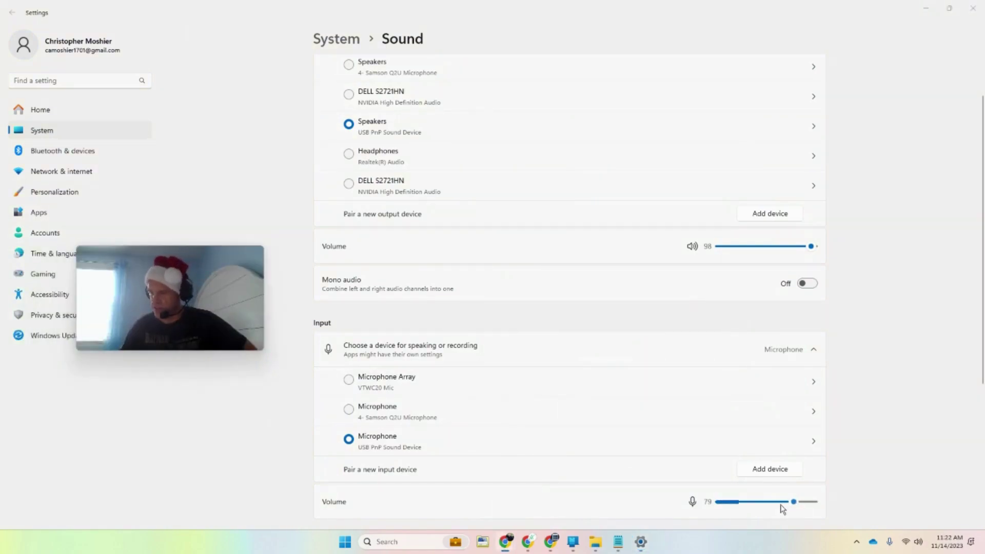
mouse_move(794, 502)
left_mouse_down()
mouse_move(831, 497)
mouse_move(807, 502)
left_mouse_up()
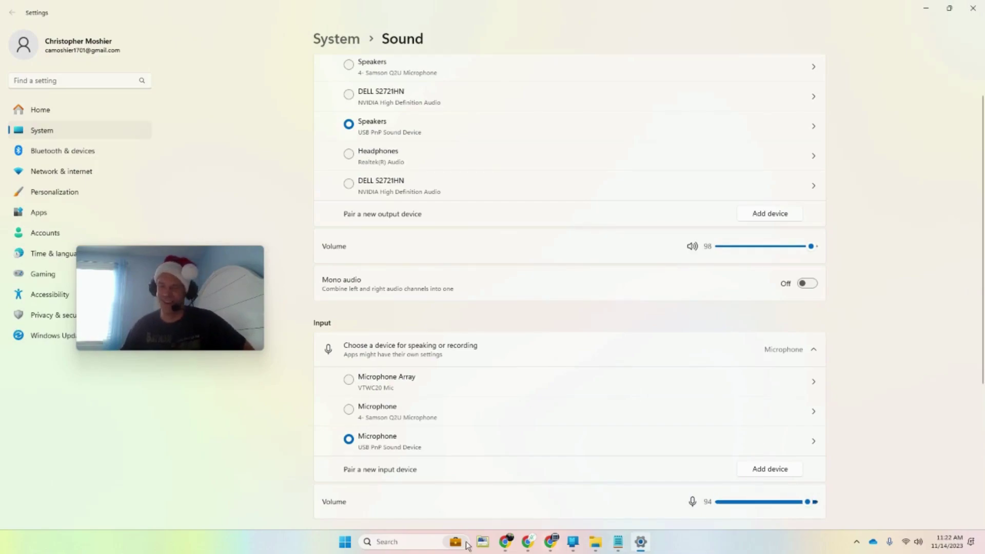
Bring up the mmsys.cpl notes in Notepad and open the Run dialog.
left_click(421, 543)
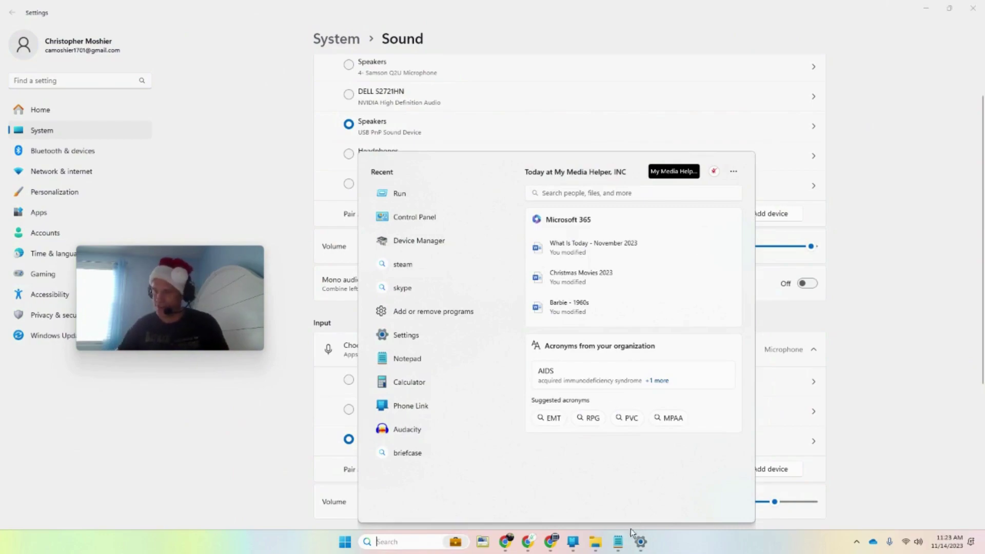
left_click(620, 542)
left_click(686, 318)
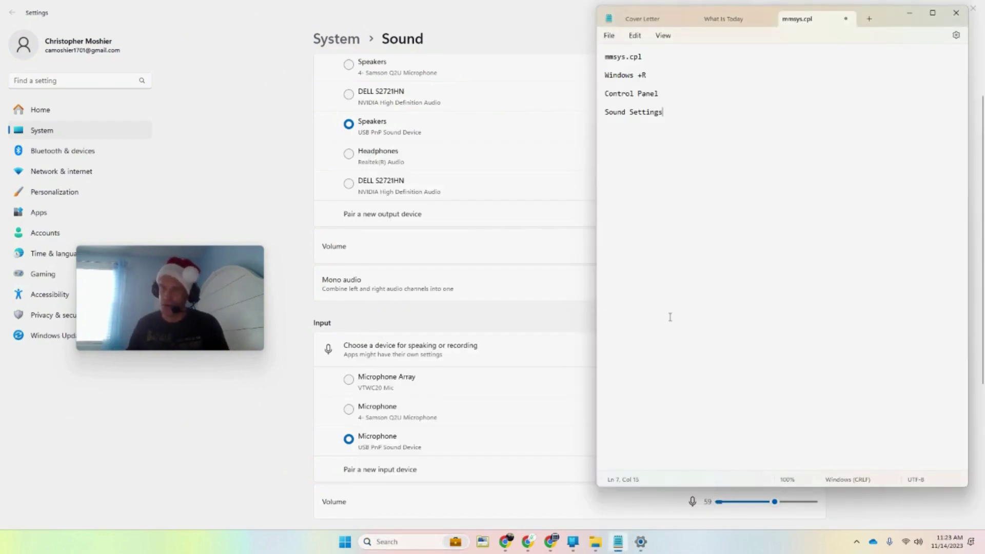
key("super+r")
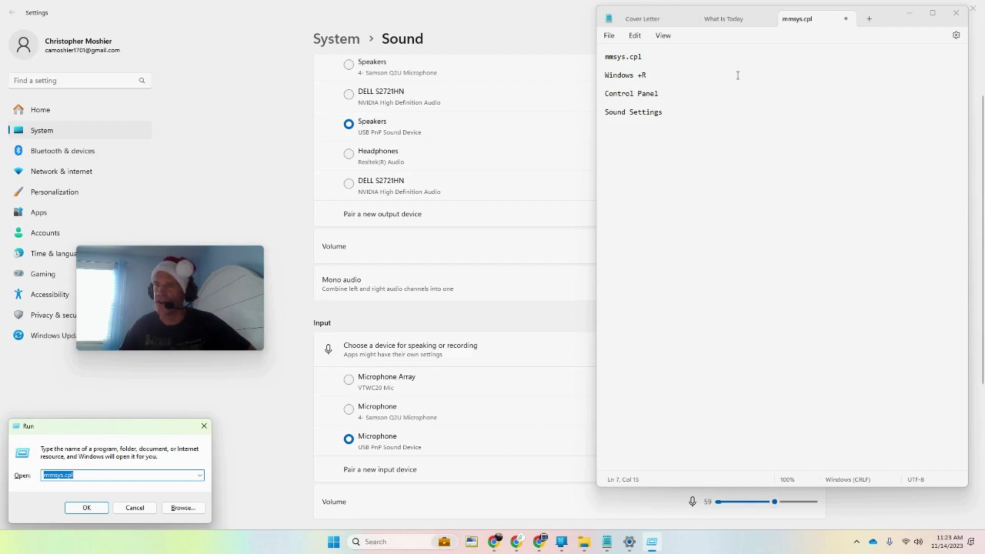
Search Windows for the Run app and return to the mmsys.cpl notes.
left_click(396, 545)
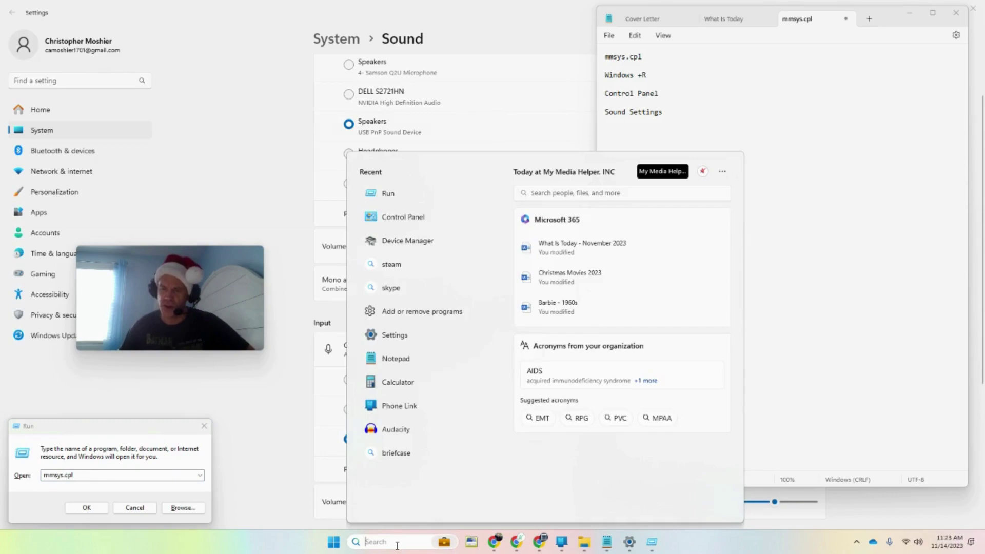
type("runb")
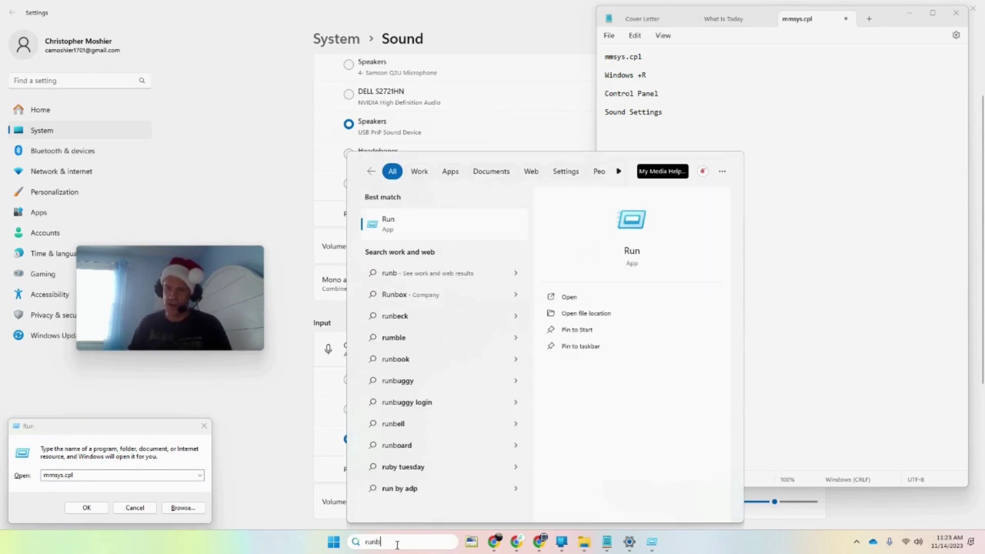
key("BackSpace")
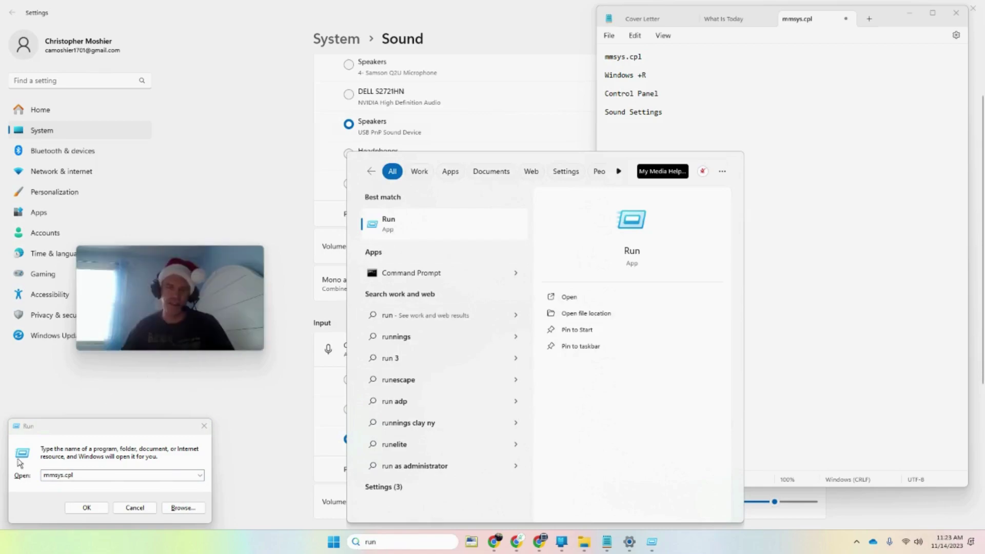
left_click(765, 136)
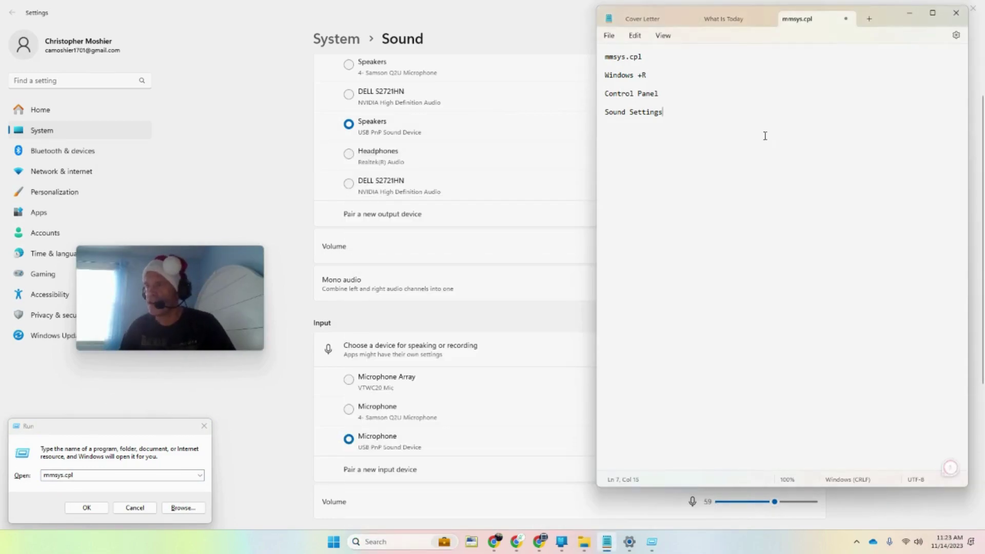
left_click(381, 544)
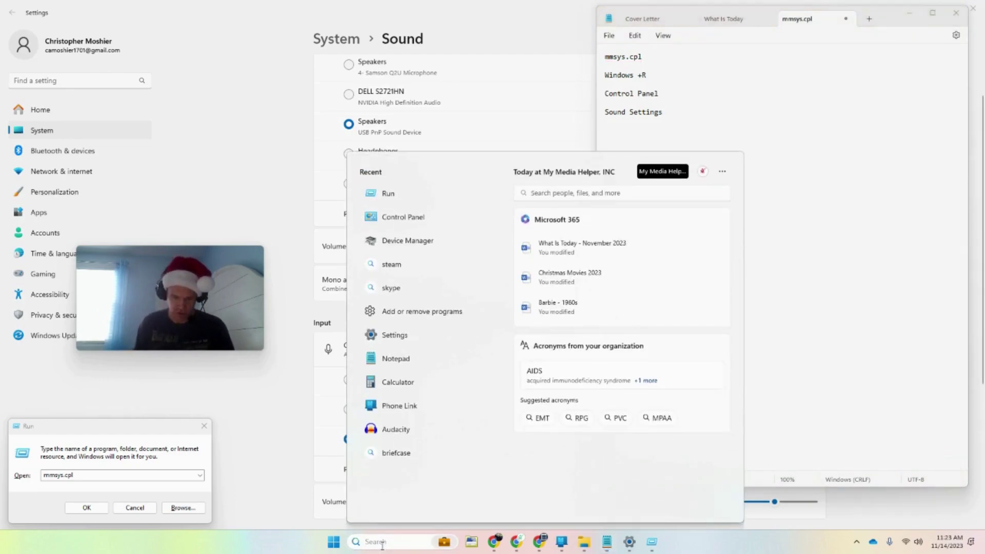
key("super+d")
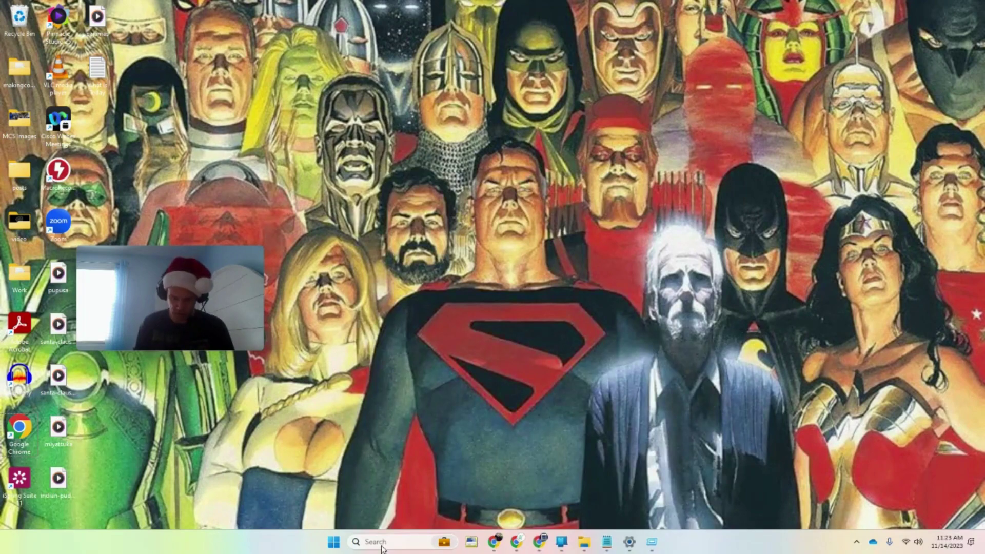
key("super+v")
key("super+c")
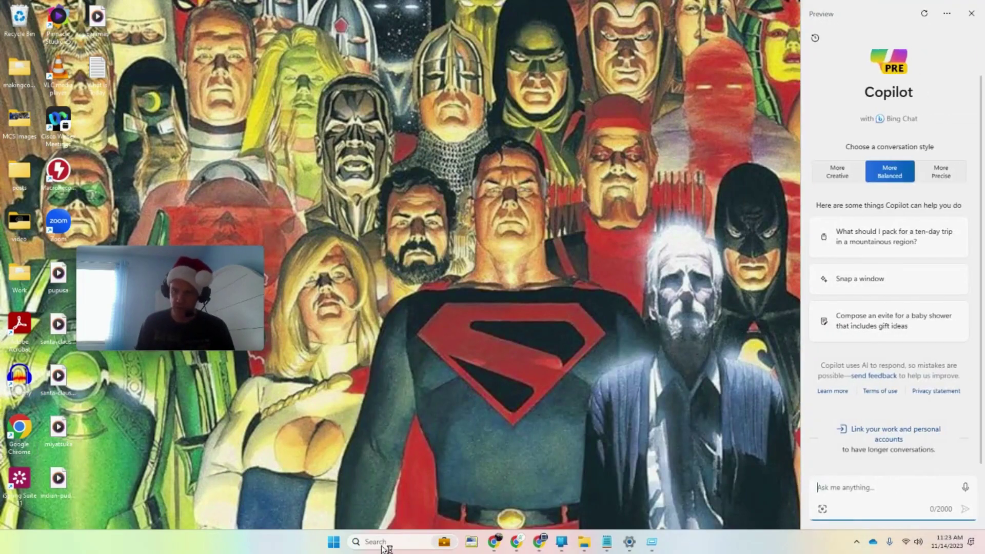
key("super+x")
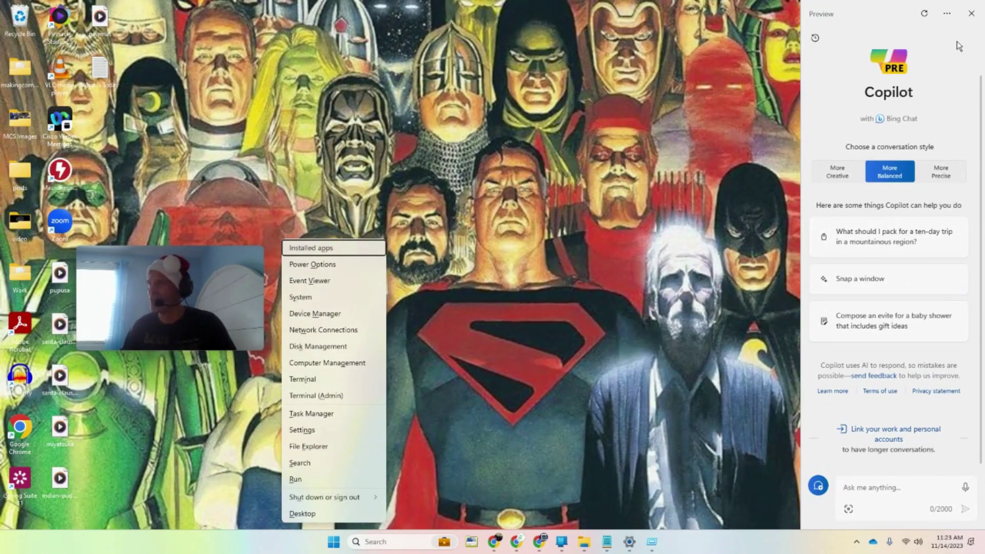
key("Escape")
key("super+c")
Run mmsys.cpl from the Run dialog and move the Sound window to an unobstructed part of the desktop.
key("super+r")
left_click(419, 539)
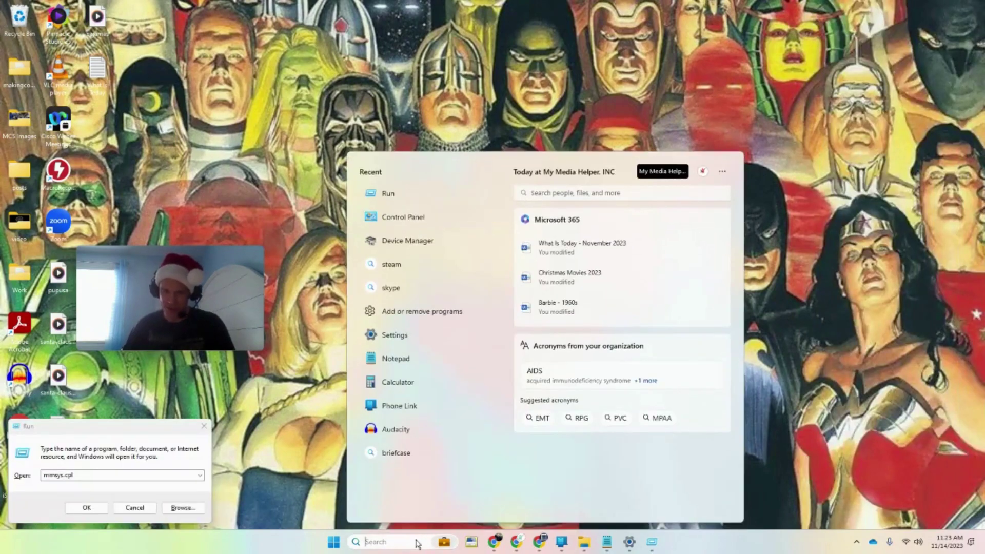
left_click(607, 542)
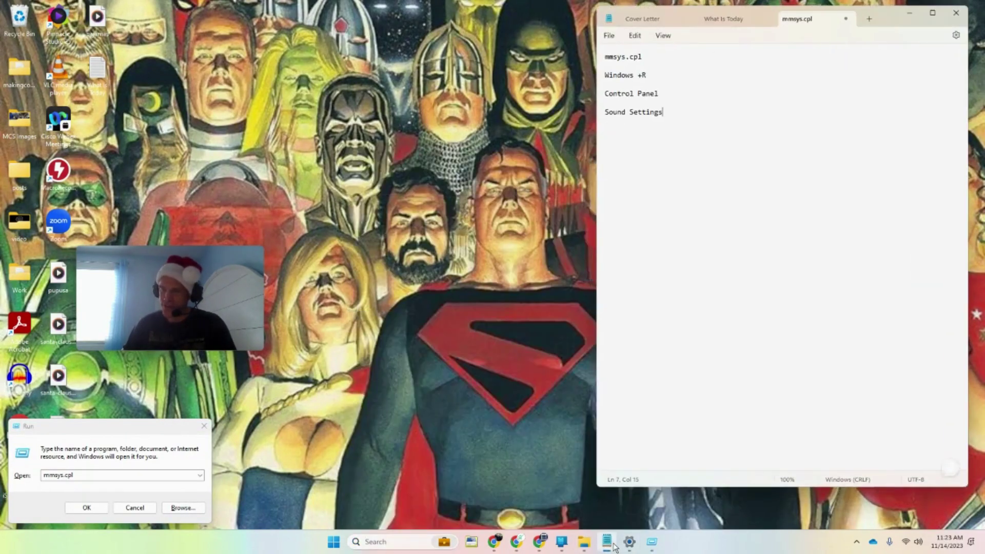
left_click_drag(91, 478, 57, 472)
left_click(87, 475)
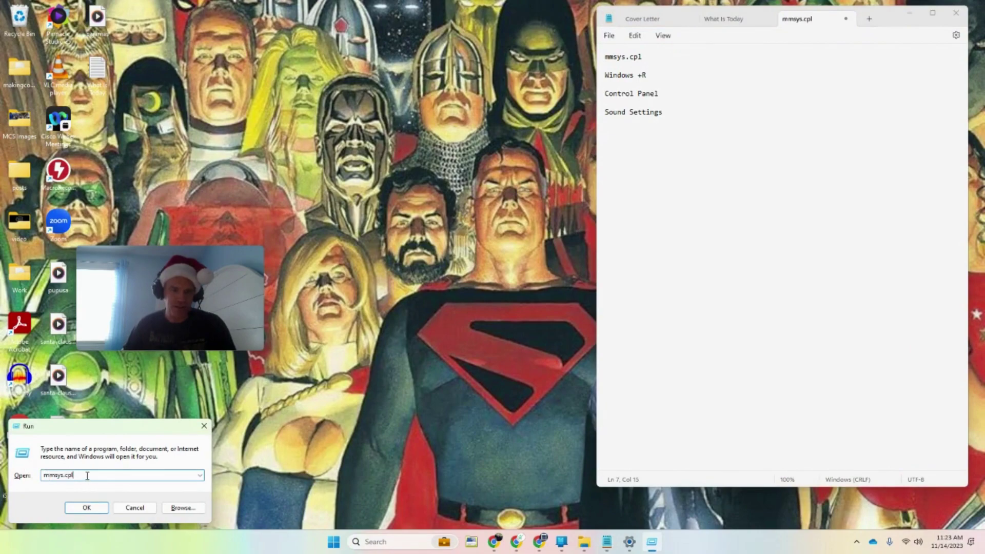
key("Return")
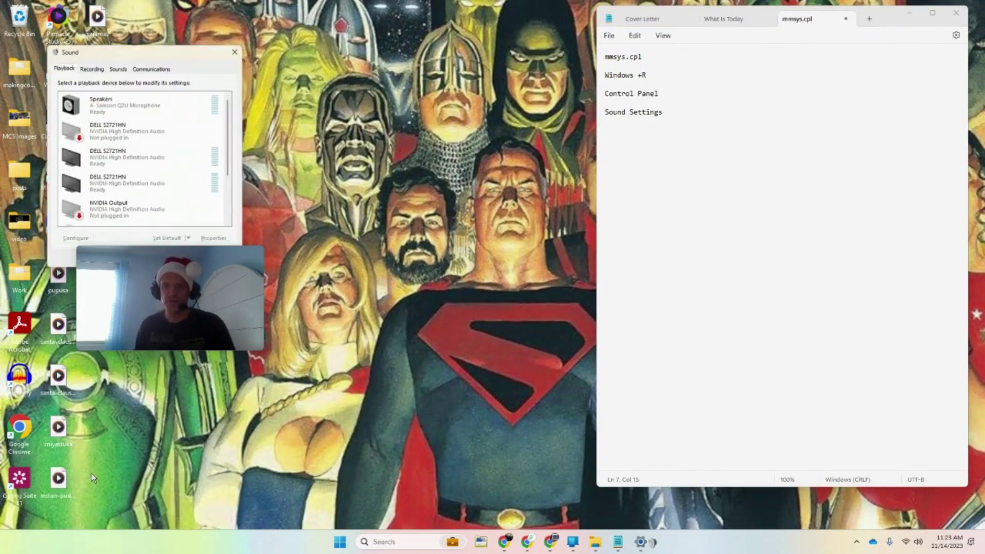
left_click_drag(166, 53, 422, 46)
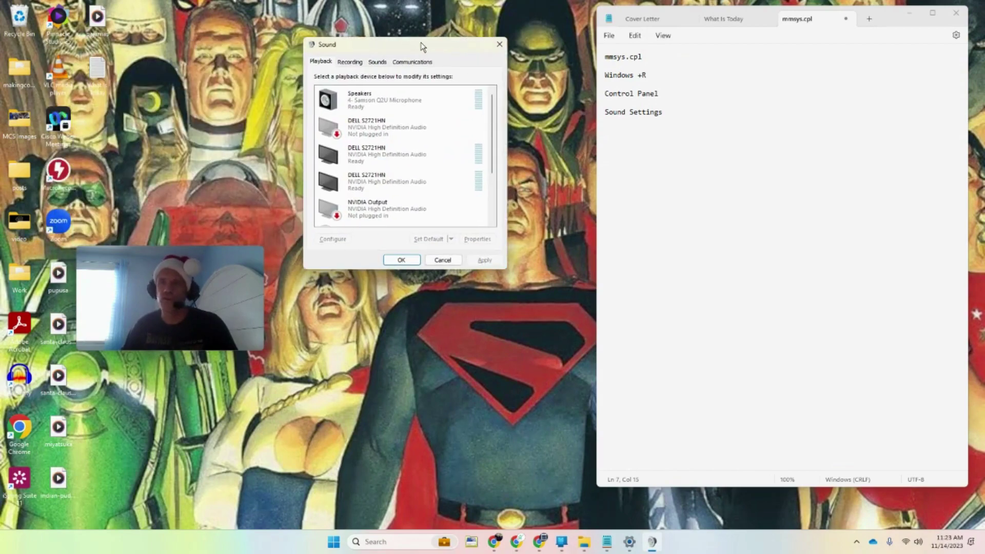
Minimize the notes, set the microphone input volume to 100 in Settings, and minimize Settings.
left_click(908, 14)
left_click(626, 543)
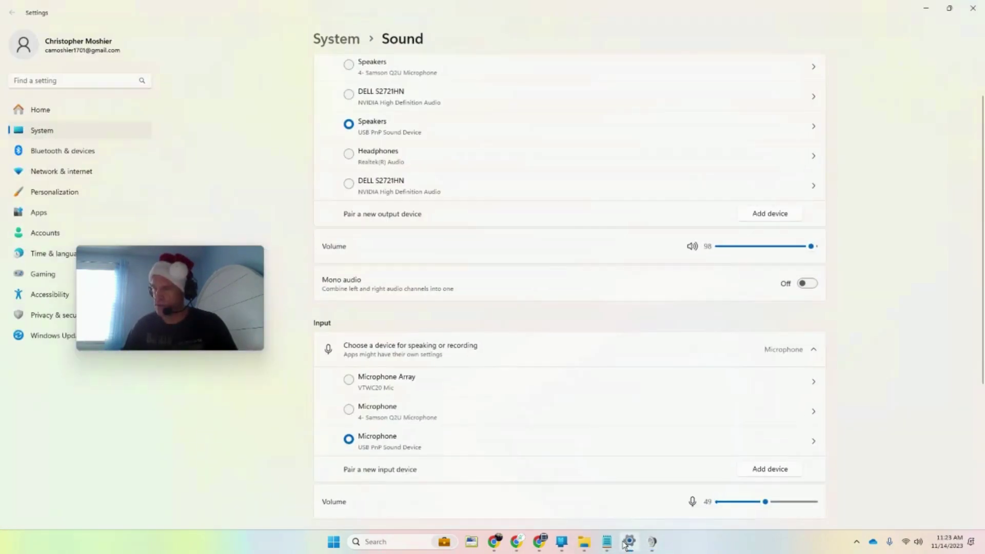
left_click_drag(767, 505, 864, 501)
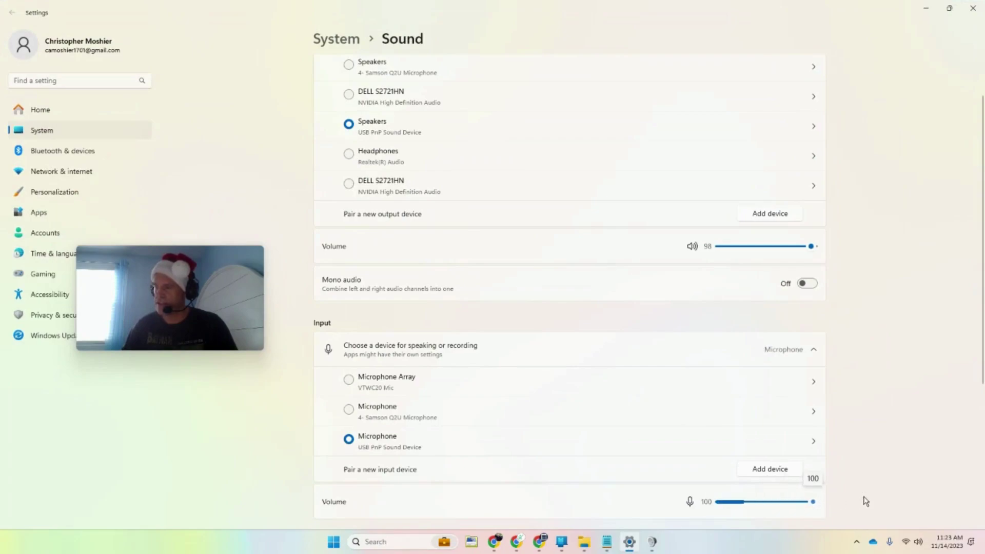
left_click(925, 8)
Open the advanced properties of the USB PnP Sound Device microphone among the recording devices.
left_click(350, 62)
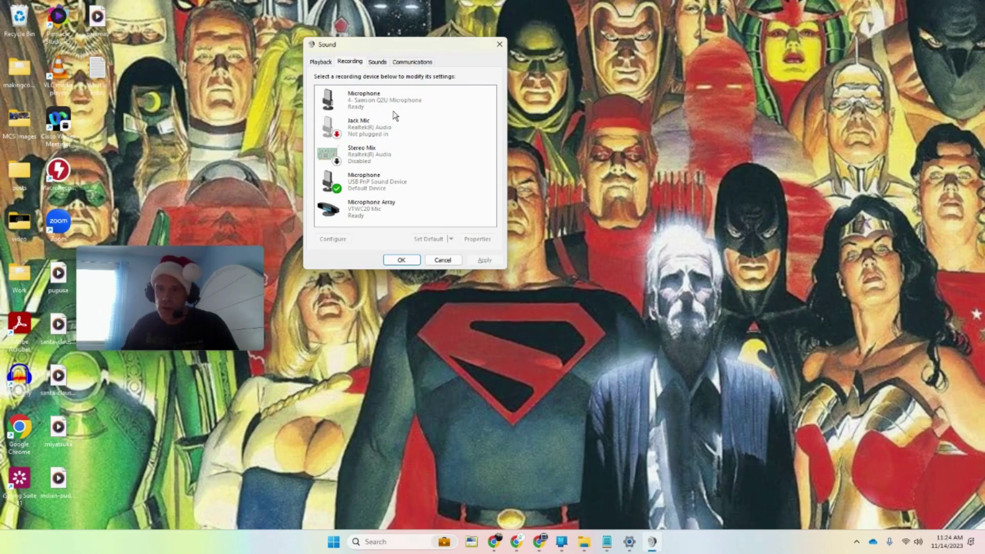
right_click(388, 190)
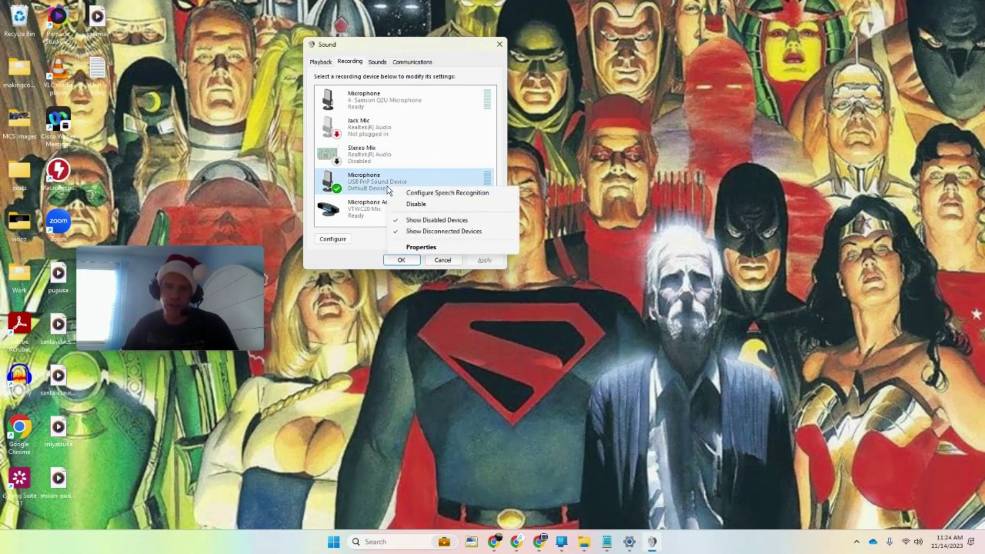
left_click(415, 245)
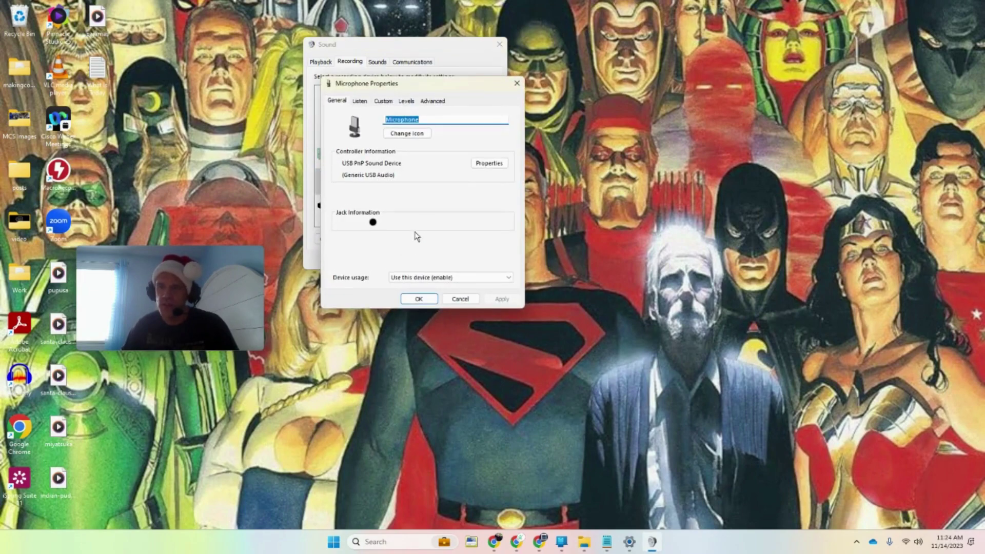
left_click(429, 102)
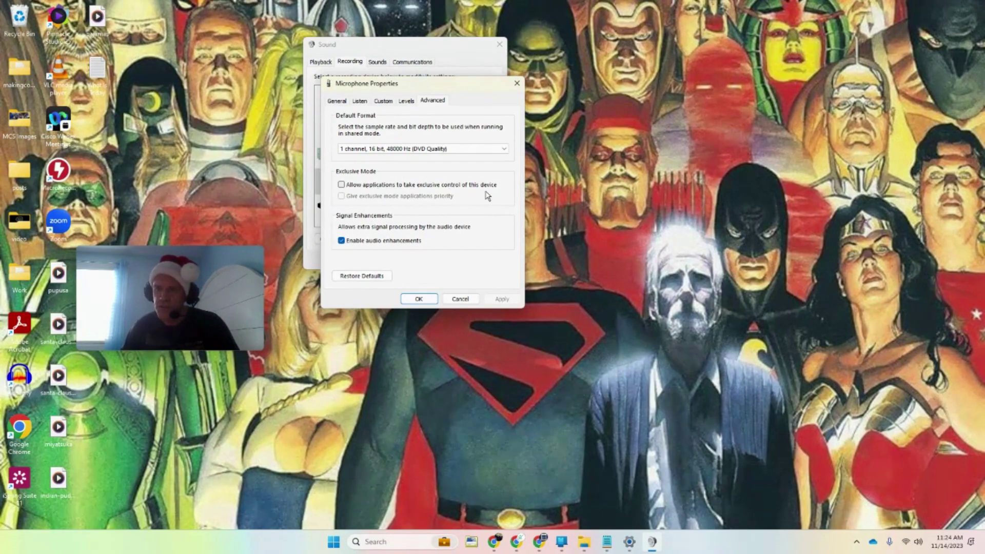
Allow applications exclusive control of the microphone, turn that permission back off, and accept the properties.
left_click(342, 185)
left_click(341, 196)
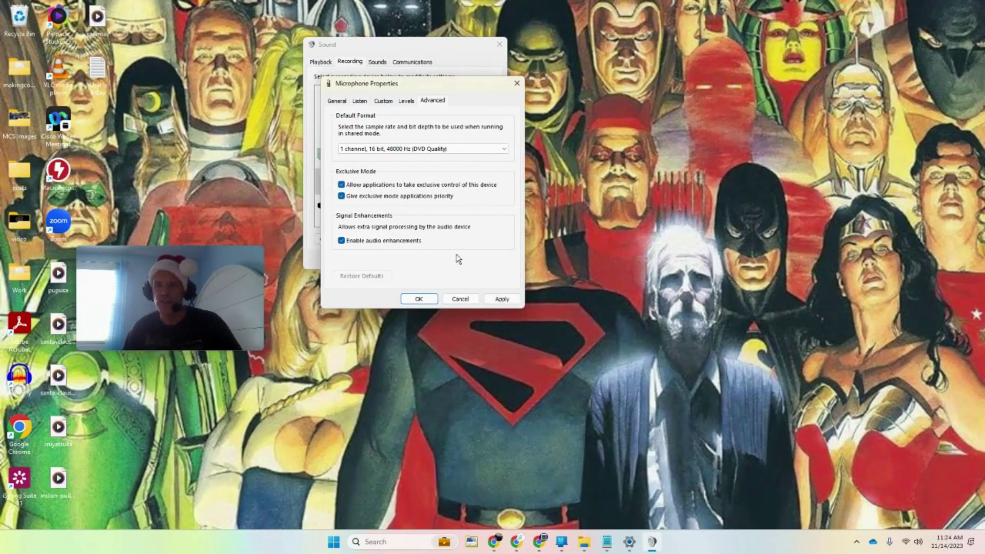
left_click(342, 184)
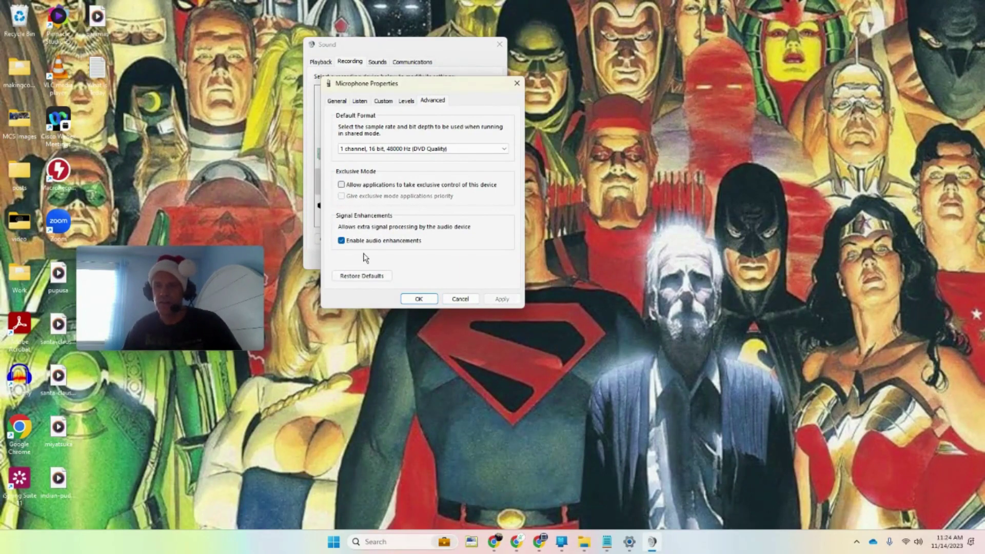
left_click(419, 299)
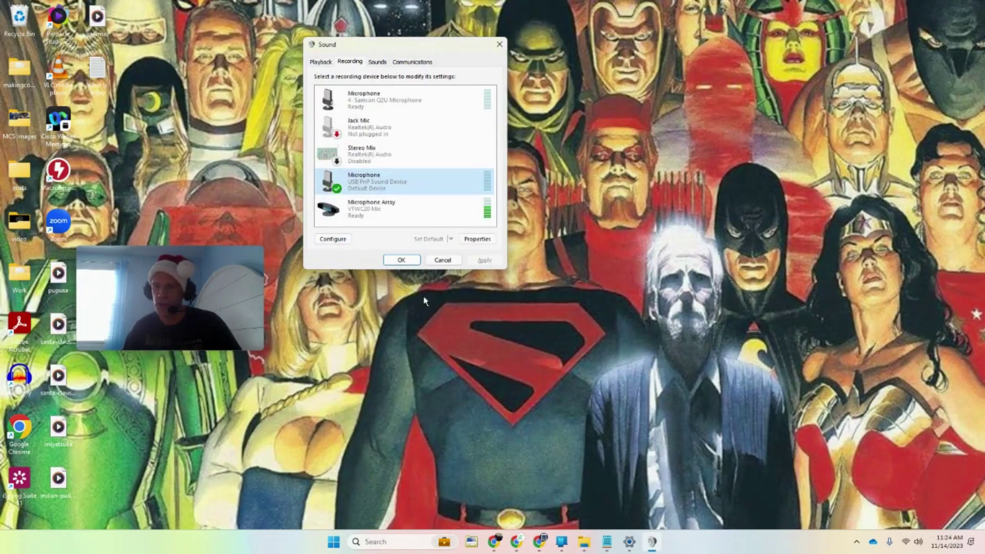
Accept the Sound window and open Skype from the hidden background apps in a smaller, repositioned window.
left_click(401, 259)
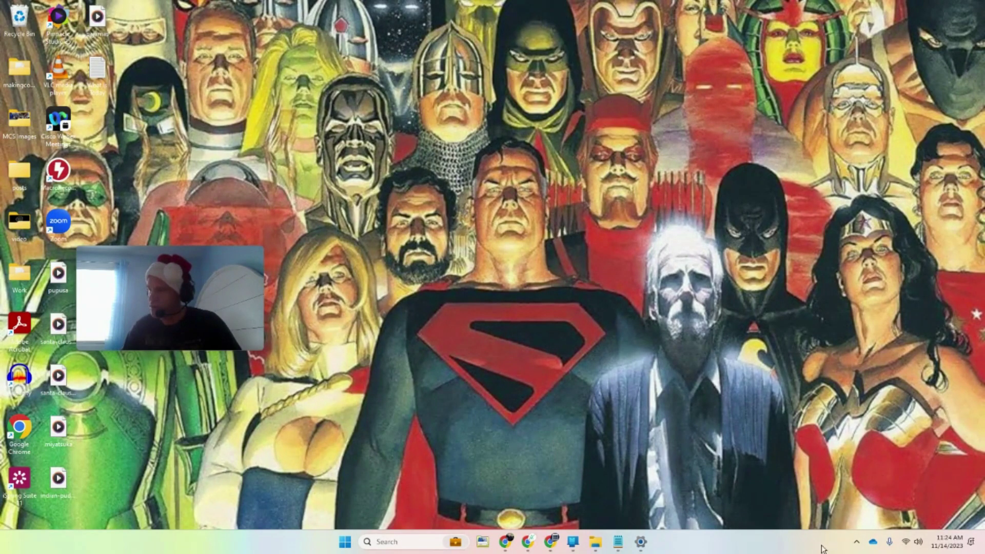
left_click(856, 543)
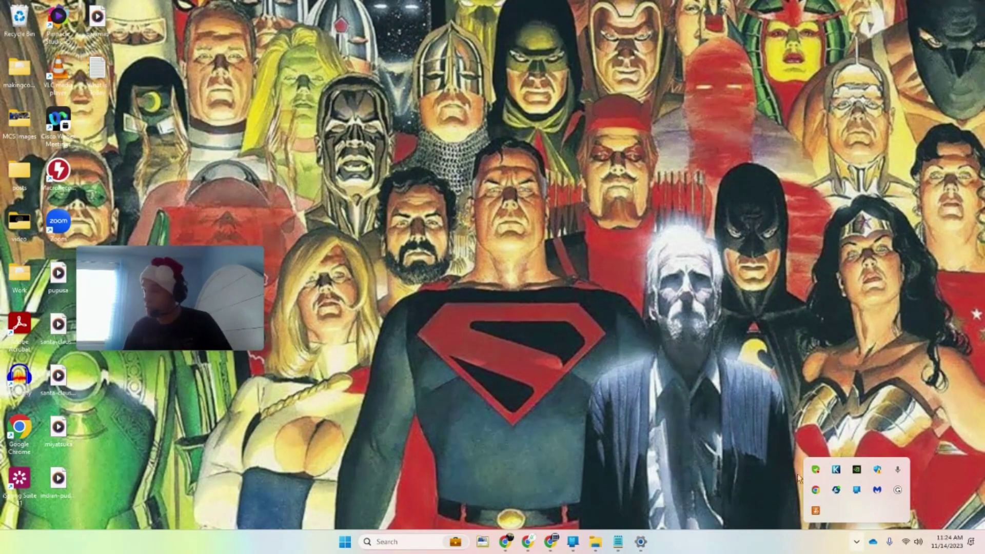
left_click(814, 471)
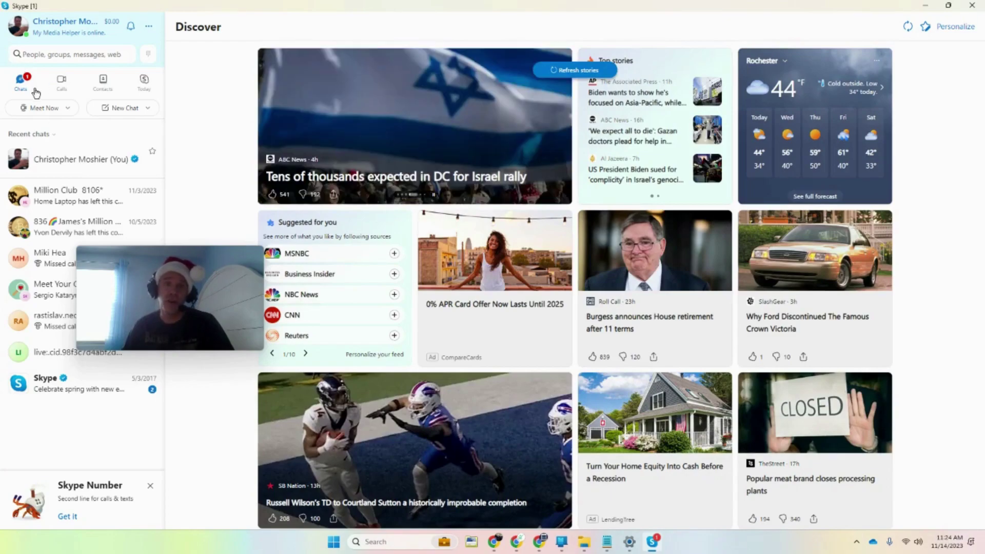
left_click(948, 5)
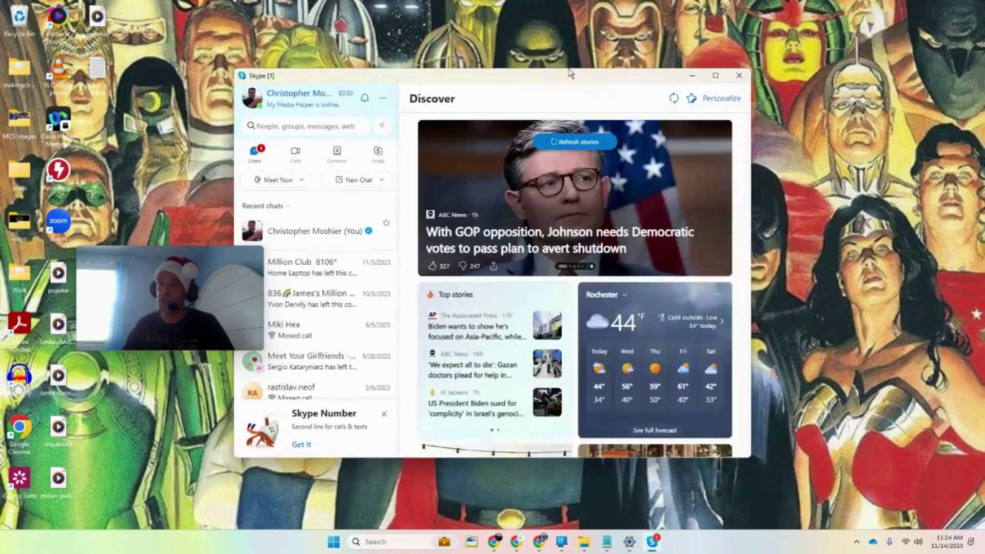
left_click_drag(545, 78, 673, 41)
Open Skype's Audio & Video settings, maximize the main Skype window, and bring the settings window in front of it.
left_click(511, 62)
left_click(533, 73)
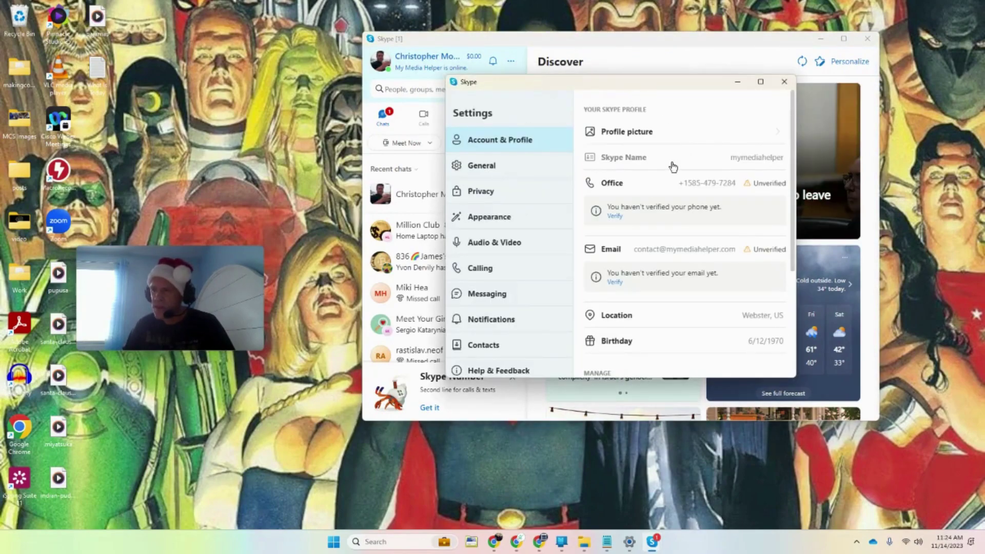
left_click(487, 242)
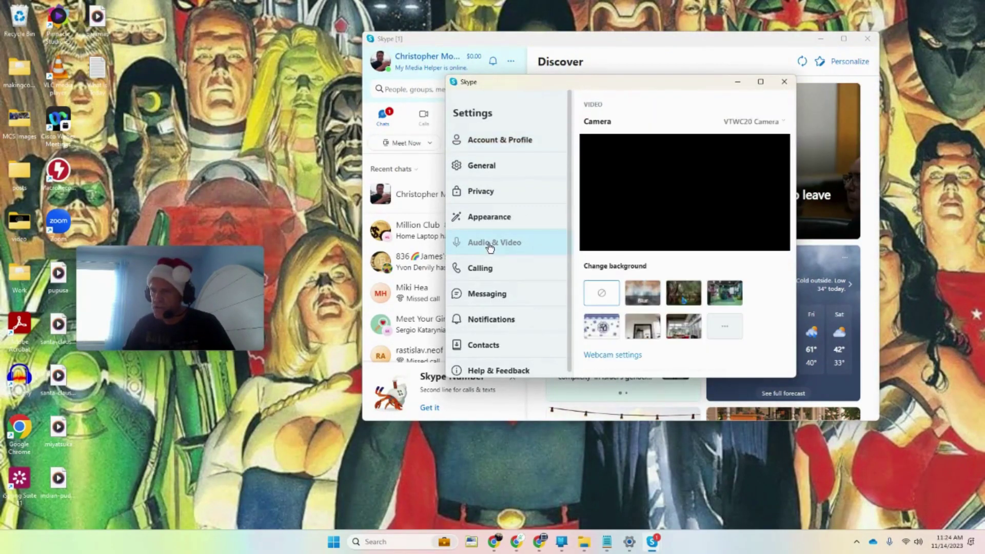
left_click(843, 39)
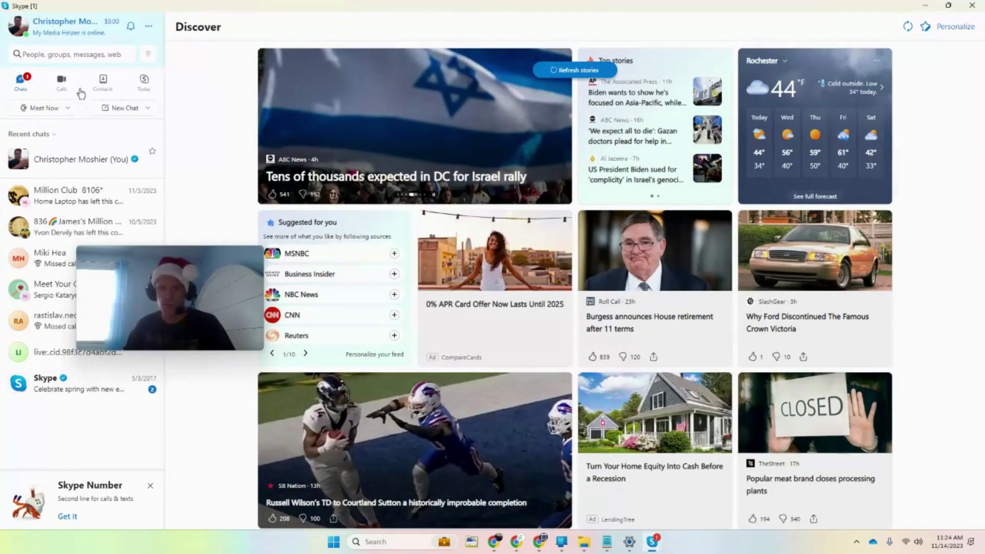
mouse_move(653, 548)
left_click(737, 512)
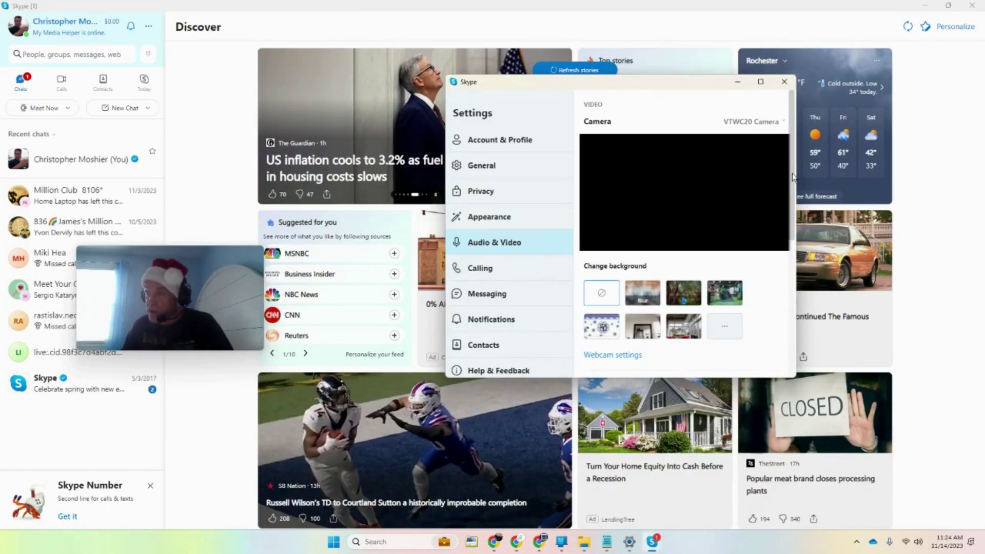
Turn off automatic adjustment of microphone settings in Skype's audio options.
scroll(753, 221, "down", 5)
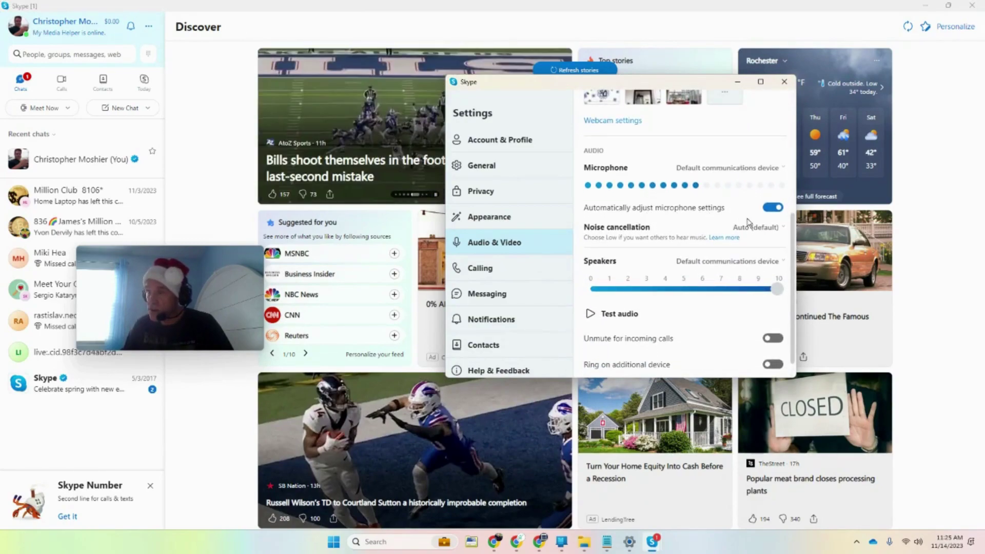
left_click(772, 210)
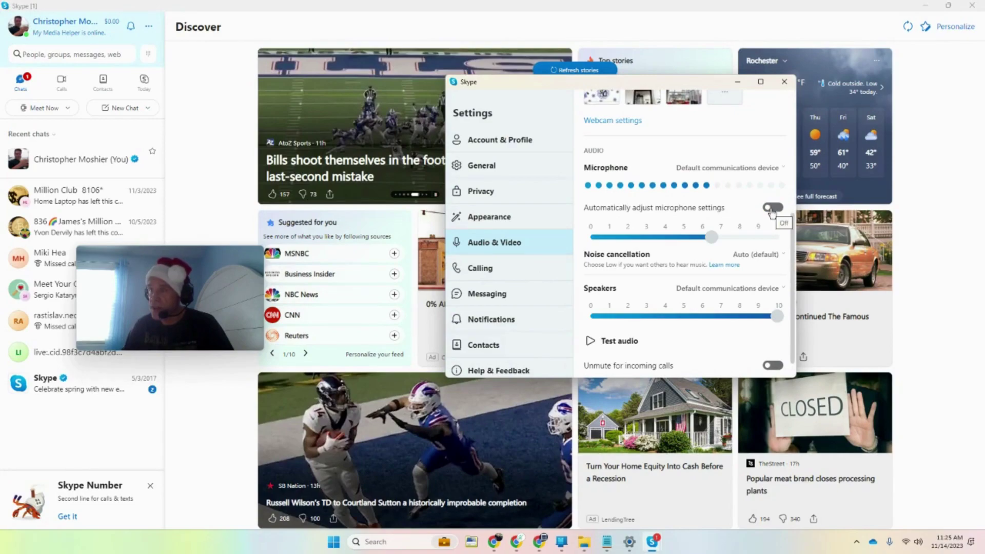
scroll(773, 280, "down", 2)
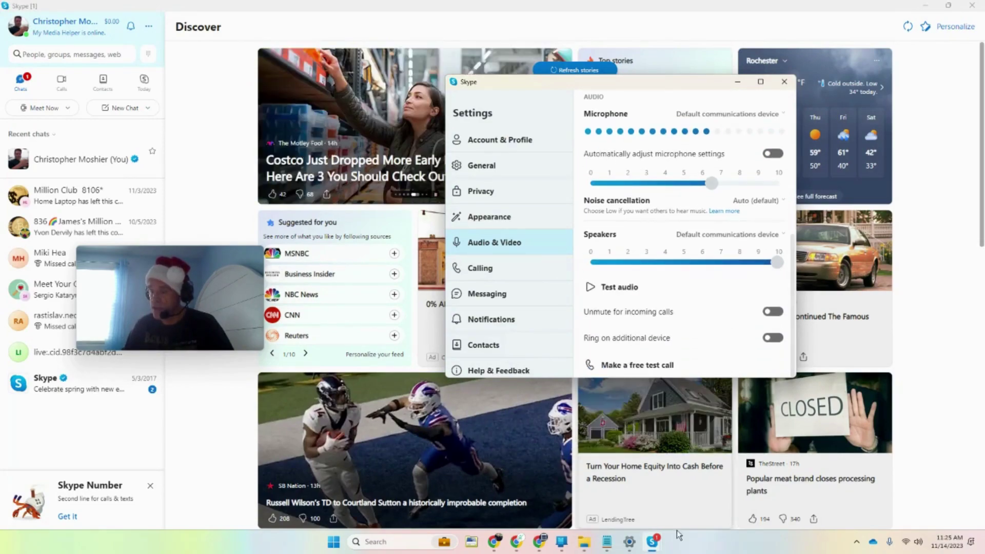
Switch to Windows Settings, set the microphone input volume to 100, and close Settings.
left_click(629, 542)
left_click_drag(779, 502, 868, 510)
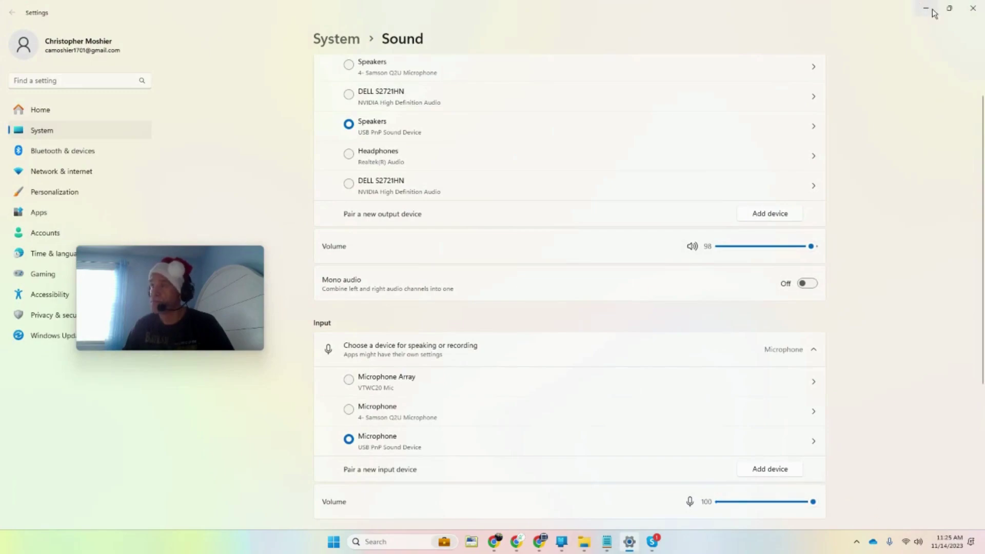
left_click(973, 8)
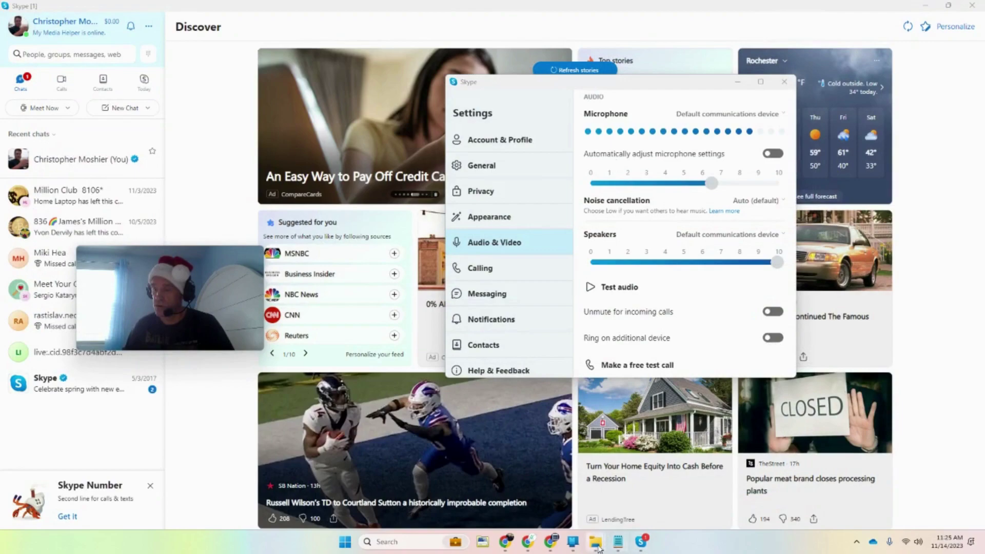
Search for Run, execute mmsys.cpl, and show the recording devices in the Sound window.
mouse_move(584, 543)
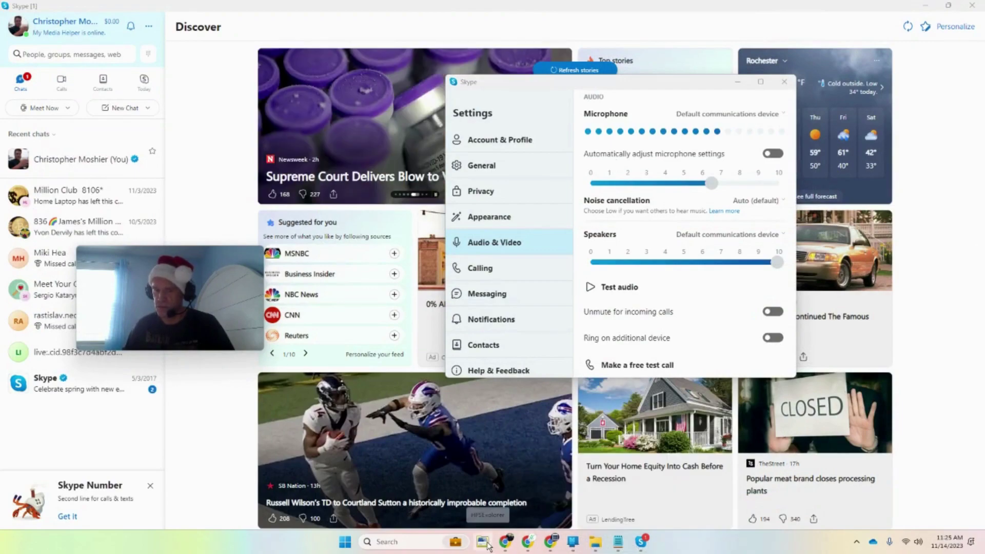
left_click(389, 543)
type("run")
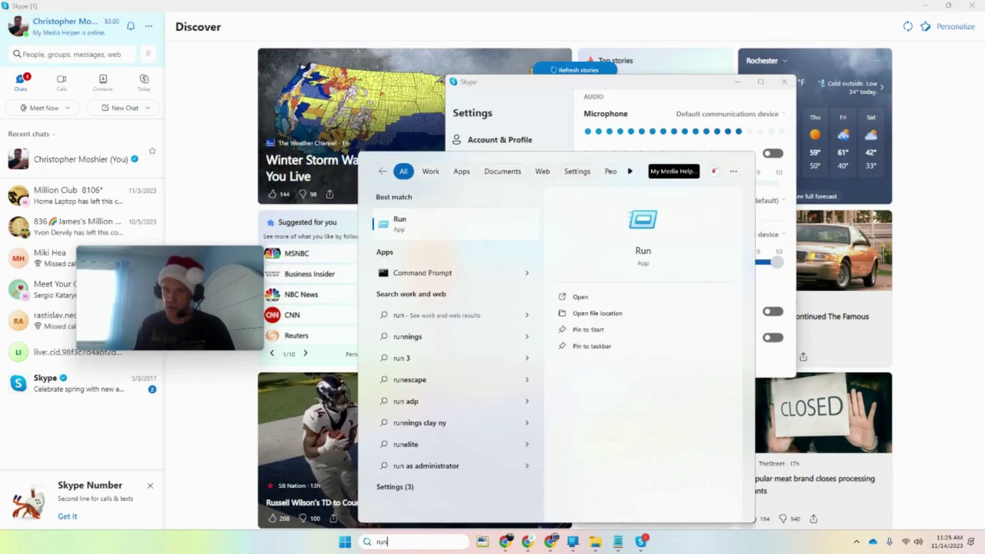
left_click(430, 226)
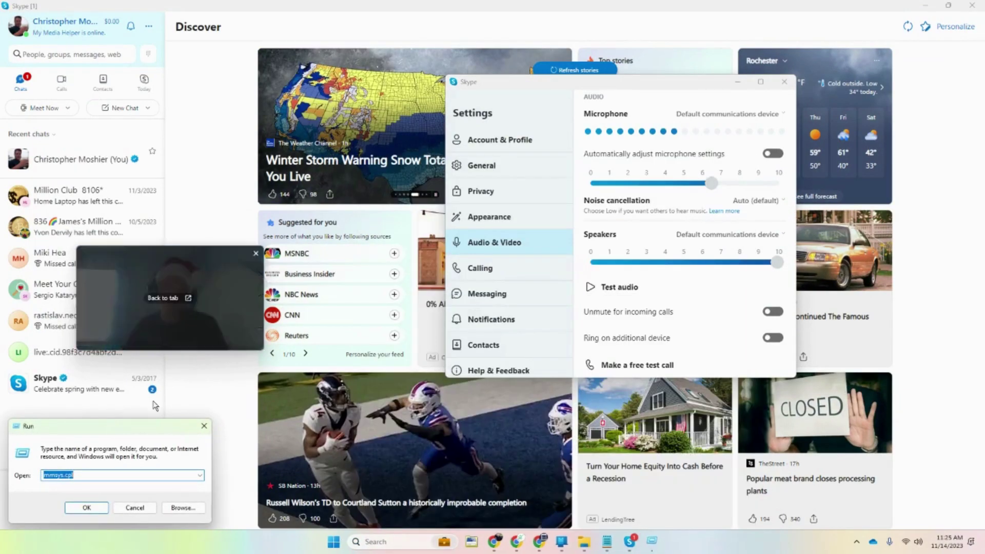
left_click(85, 507)
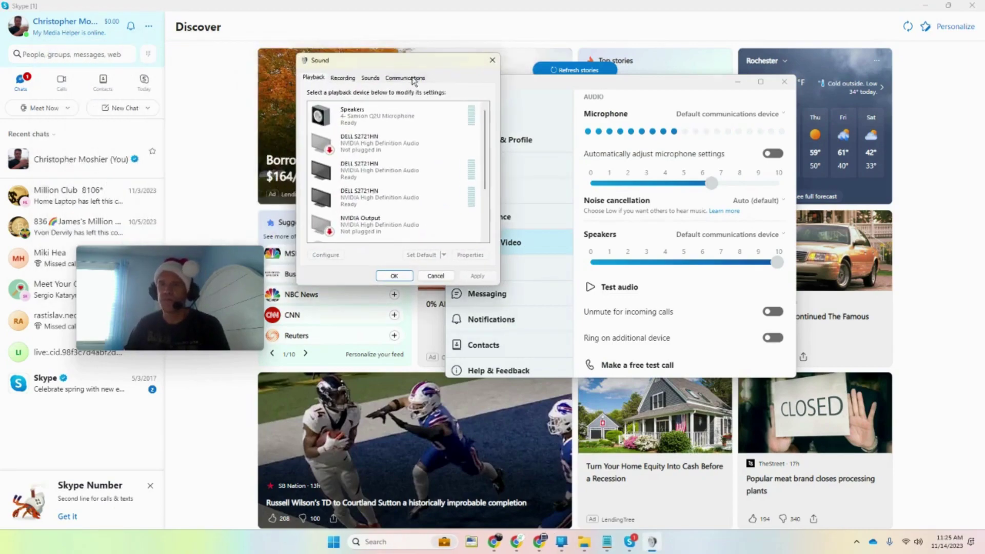
left_click(370, 80)
left_click(342, 78)
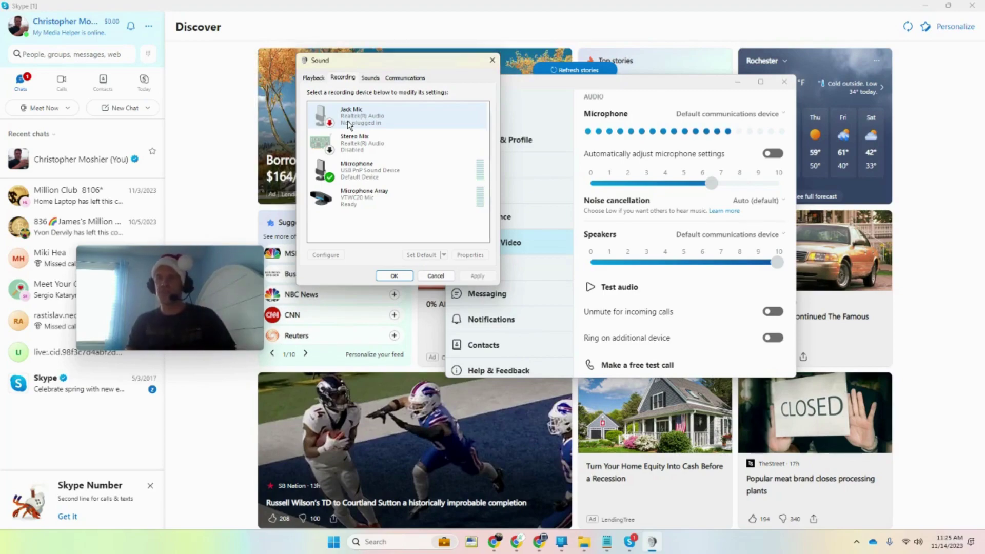
Disallow applications exclusive control of the VTWC20 Microphone Array, then apply and accept its properties.
right_click(366, 204)
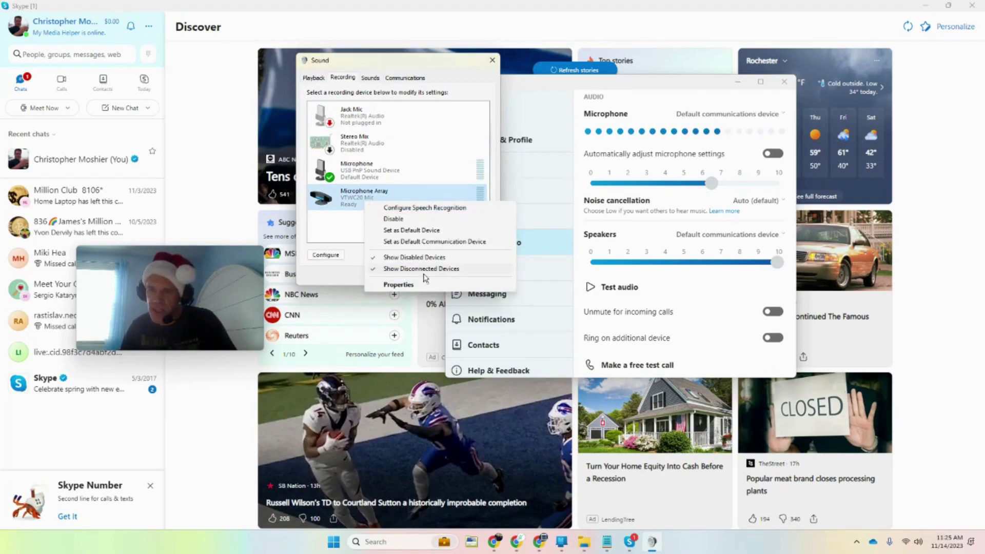
left_click(415, 285)
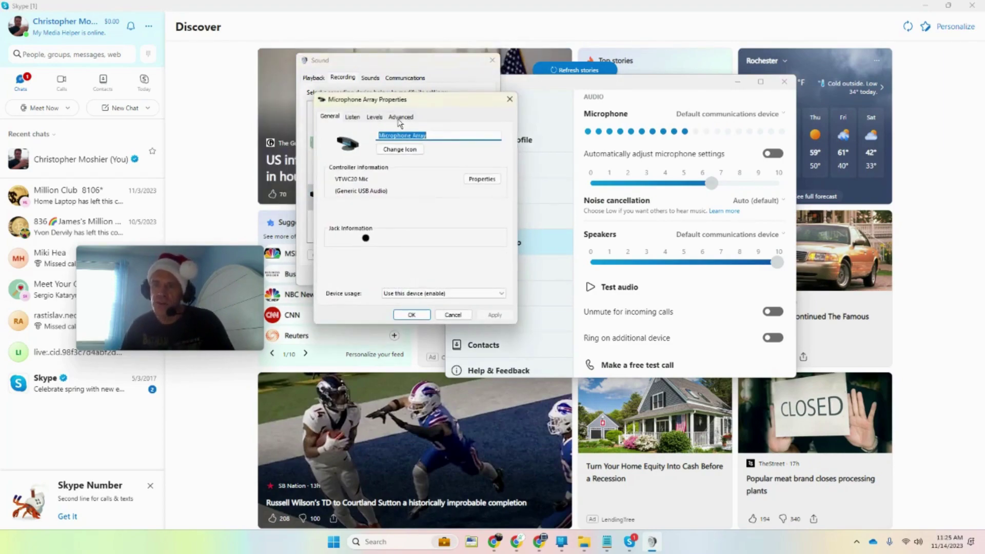
left_click(401, 117)
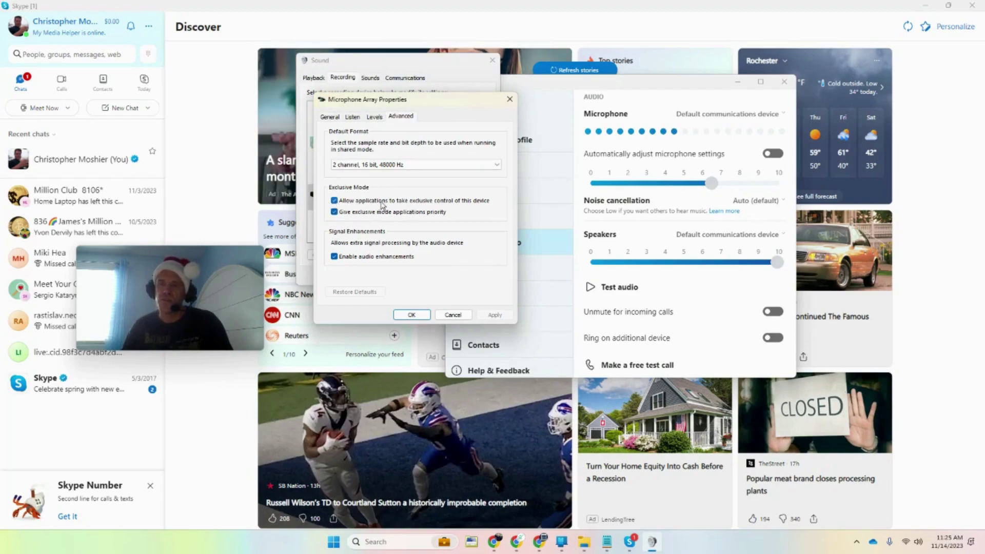
left_click(335, 201)
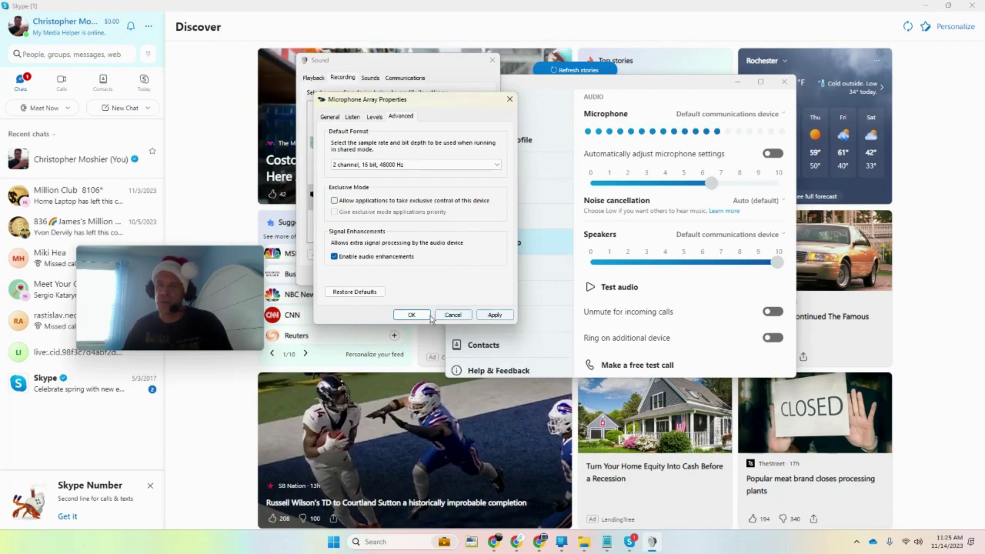
left_click(493, 315)
left_click(411, 314)
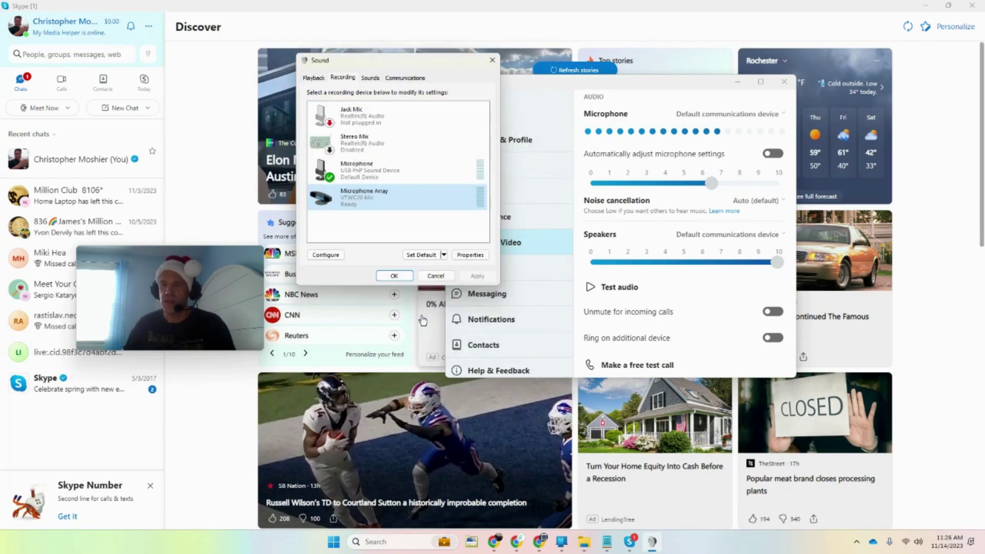
Check the custom and advanced properties of the USB PnP Sound Device microphone, then close the Sound window.
left_click(356, 177)
right_click(358, 178)
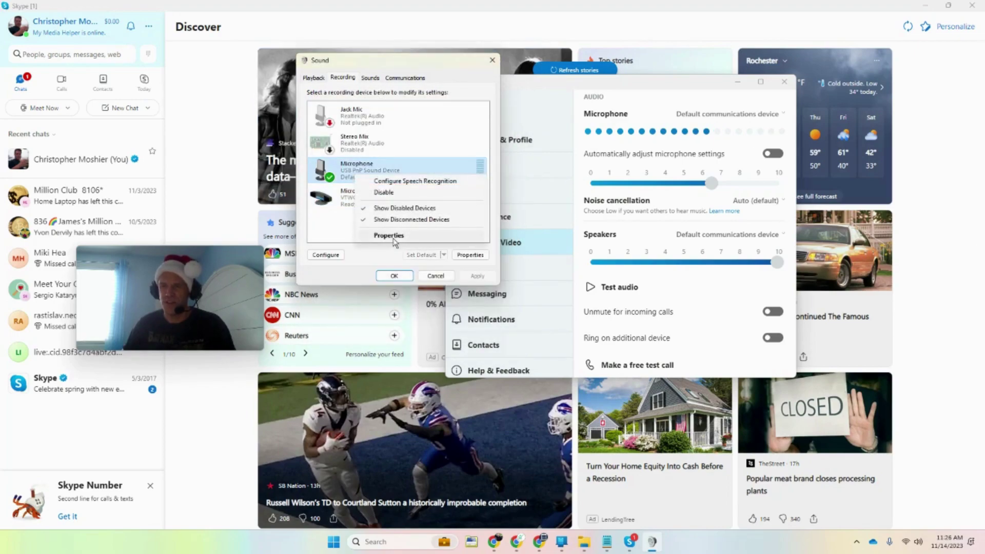
left_click(393, 239)
left_click(374, 120)
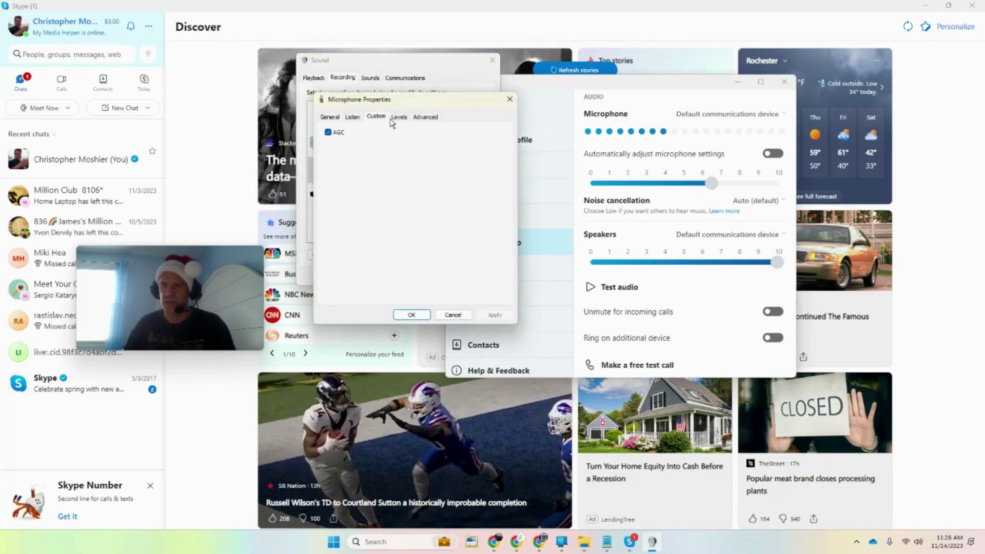
left_click(425, 118)
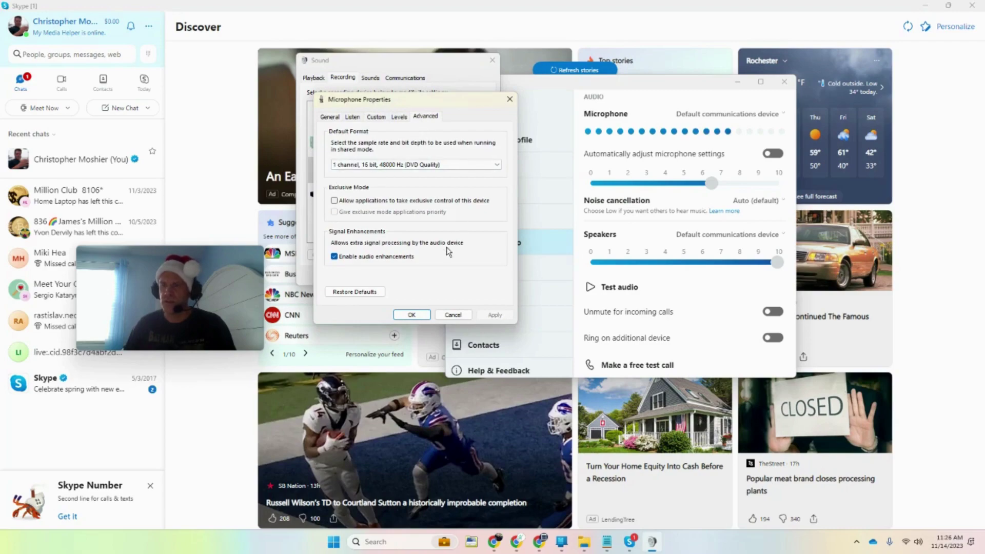
left_click(411, 315)
left_click(492, 60)
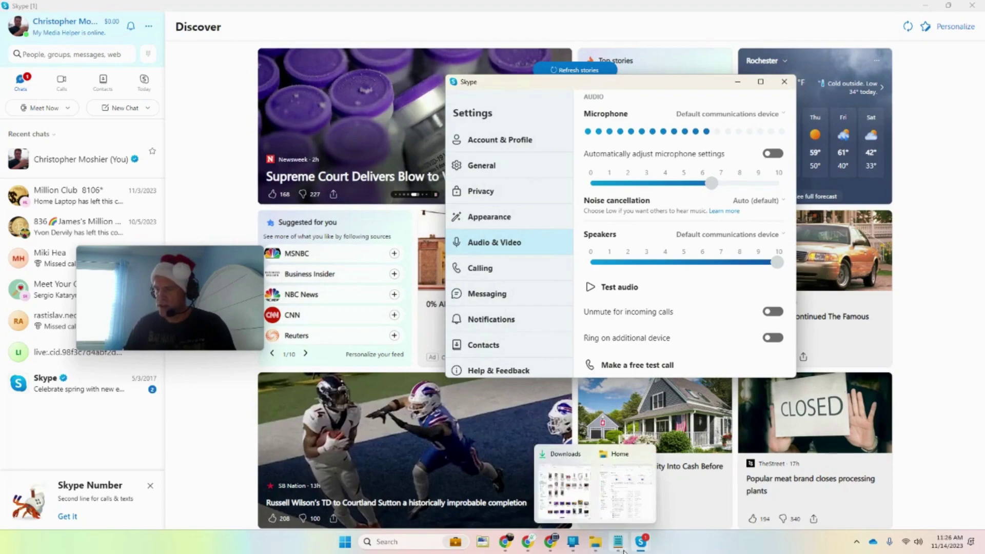
Open the Windows sound settings from the system tray and set the microphone input volume to 100.
mouse_move(641, 543)
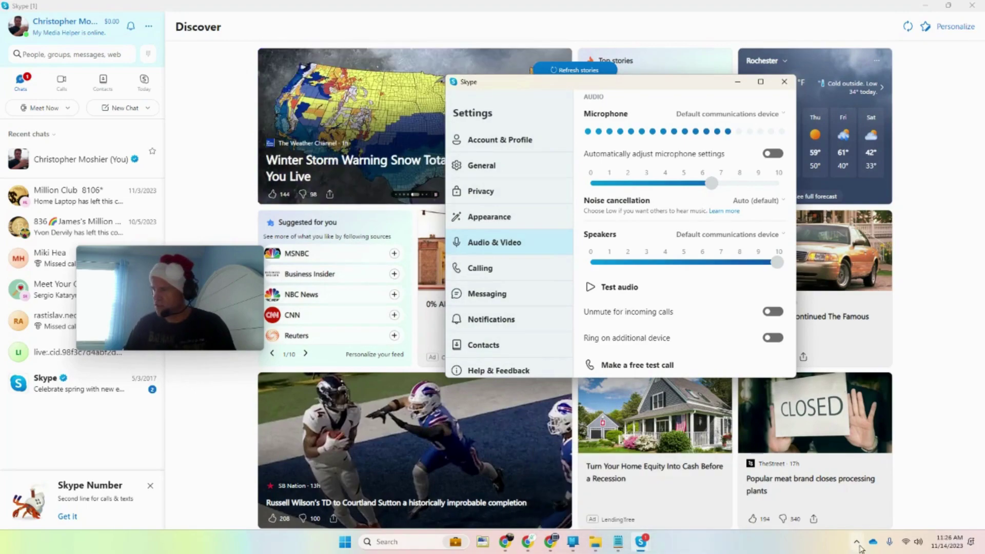
right_click(915, 540)
left_click(912, 514)
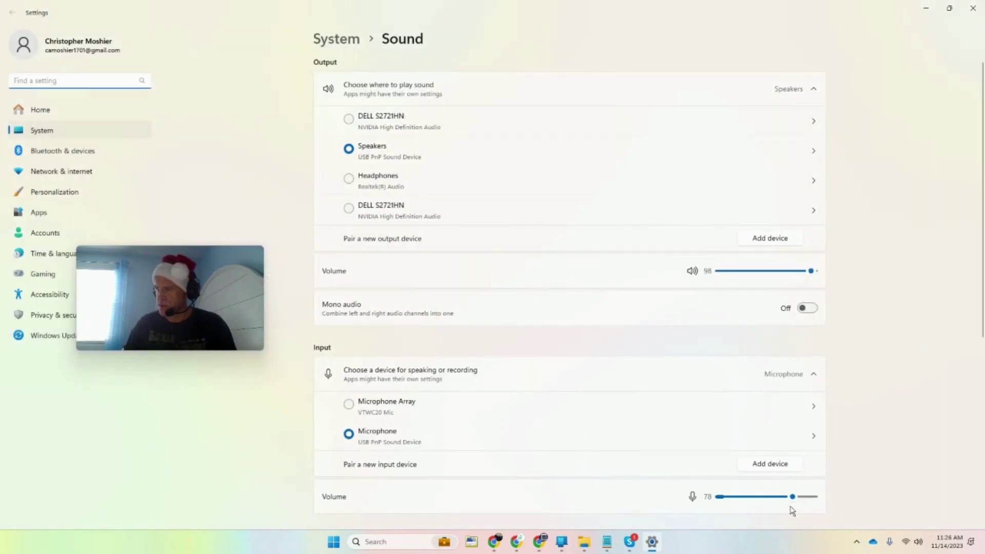
left_click_drag(793, 496, 844, 519)
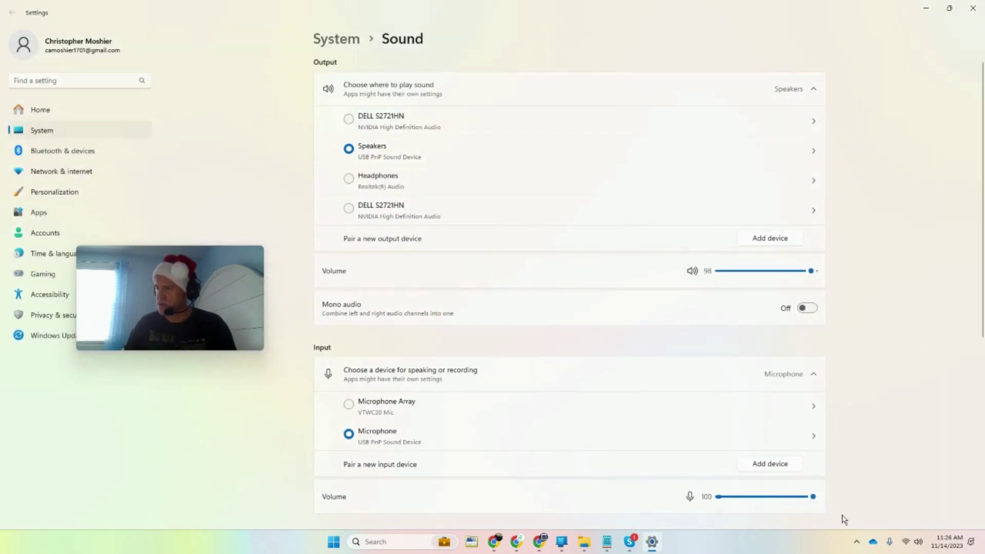
Search Windows for Add or remove programs and uninstall Skype from the installed apps.
left_click(380, 544)
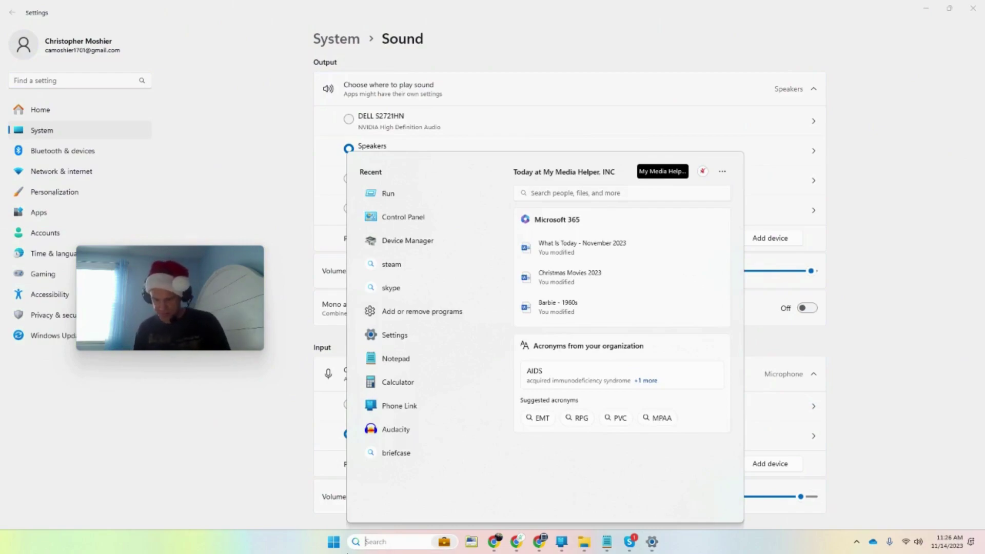
type("add")
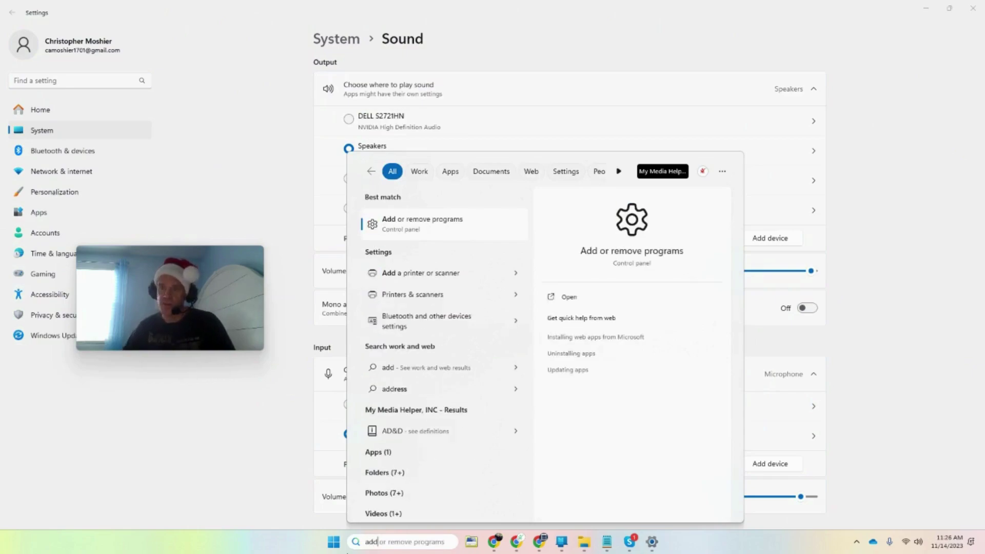
left_click(440, 223)
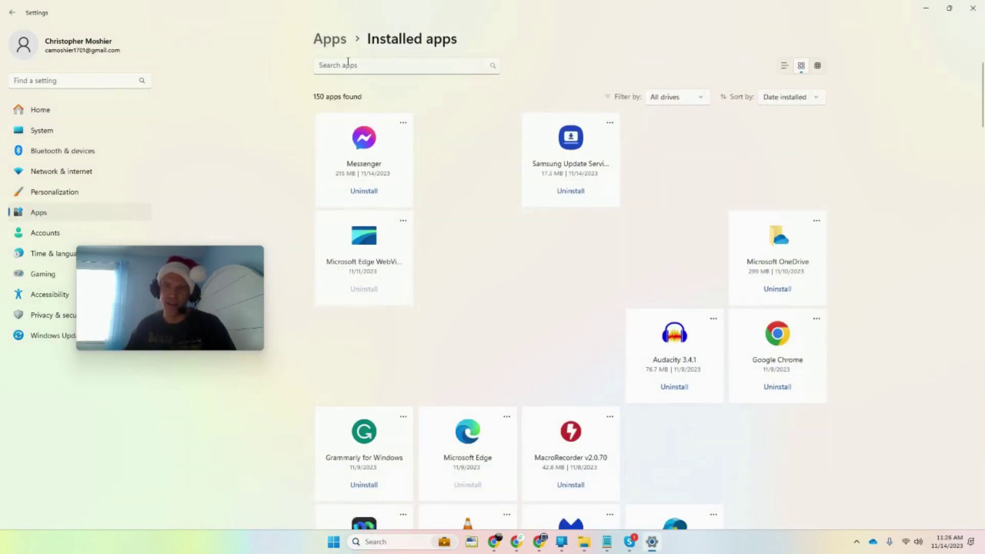
left_click(348, 62)
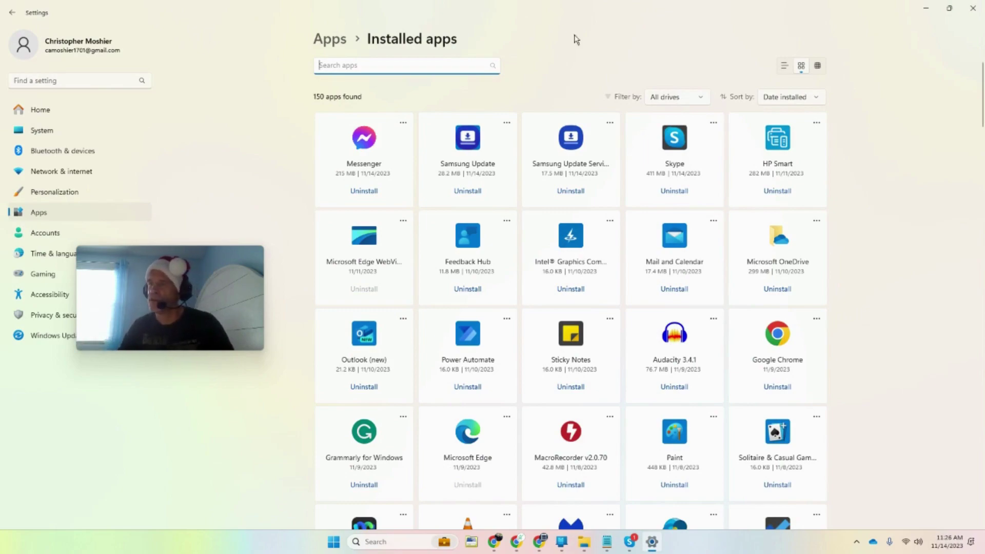
left_click(678, 193)
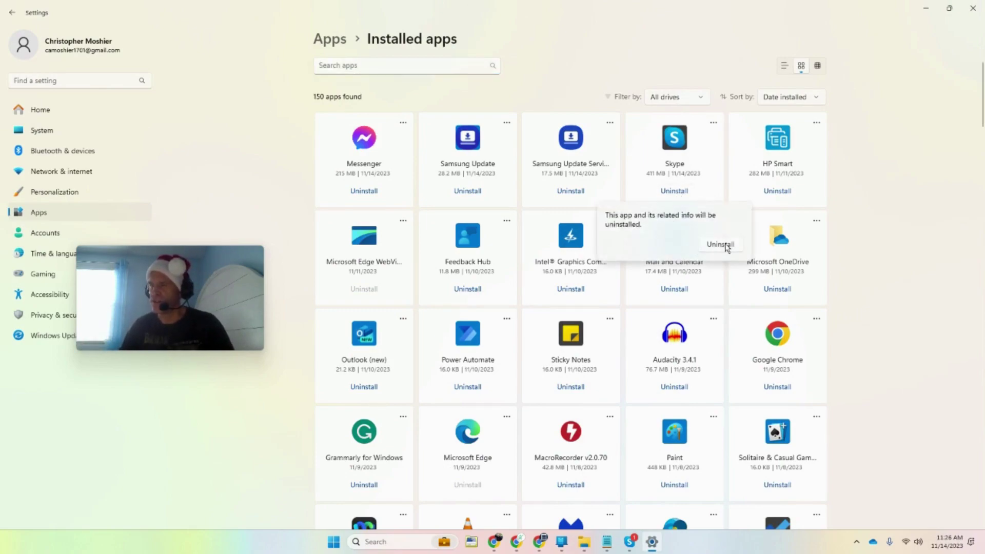
left_click(721, 244)
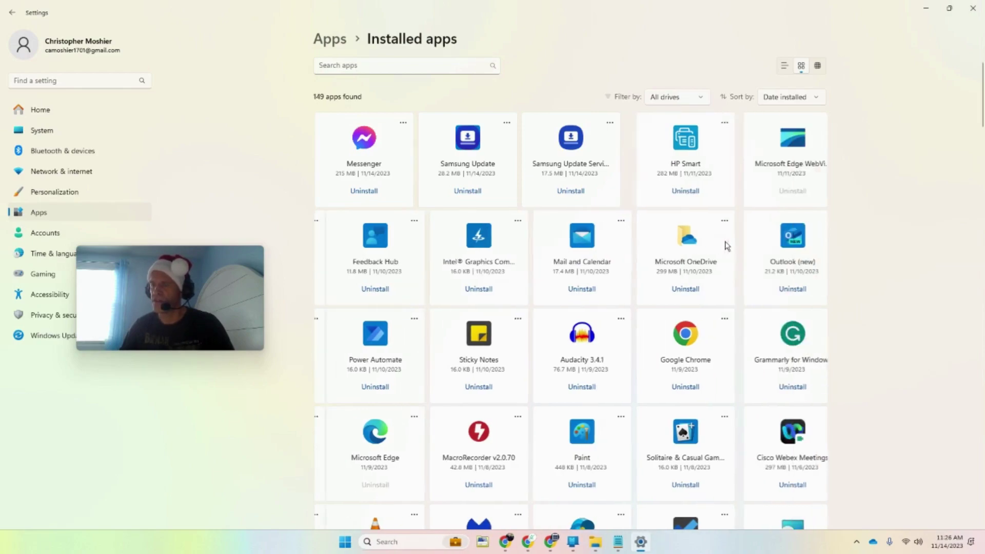
Return to the system's Sound settings and set the microphone input volume to 100.
left_click(641, 542)
left_click(641, 542)
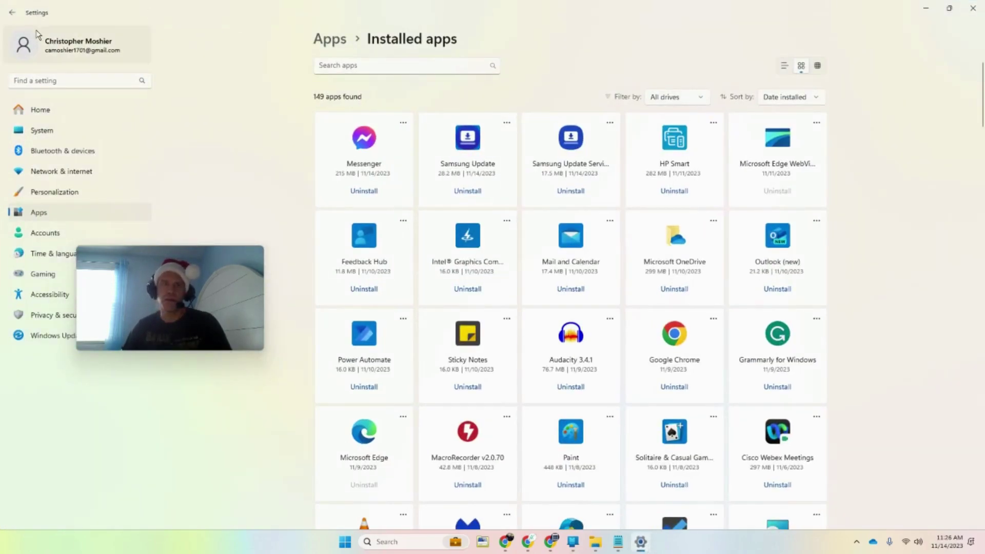
left_click(13, 15)
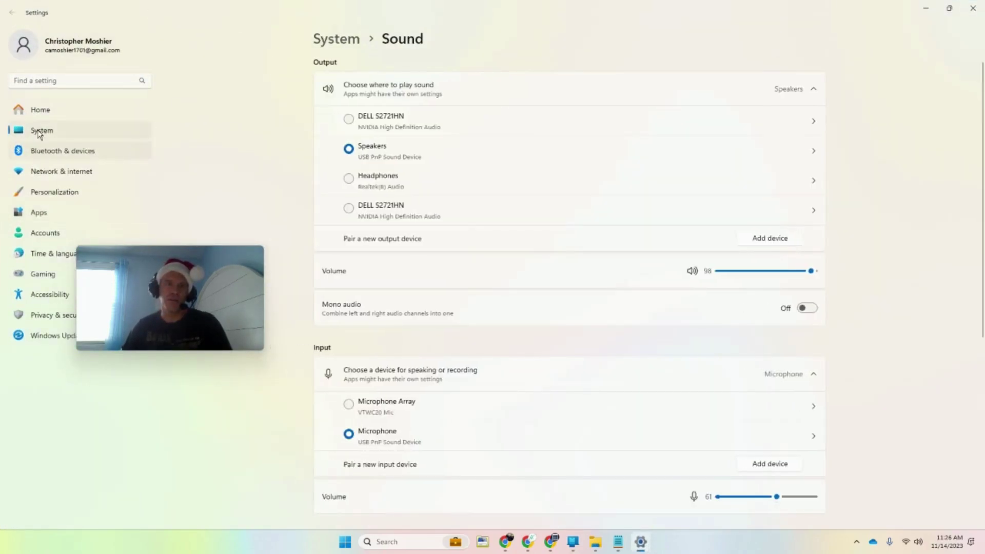
left_click(39, 132)
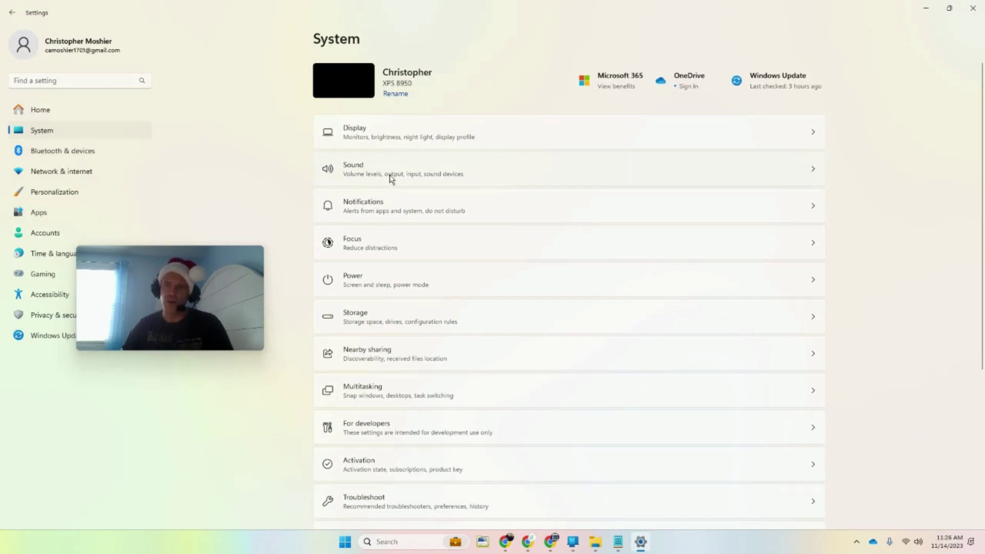
left_click(392, 178)
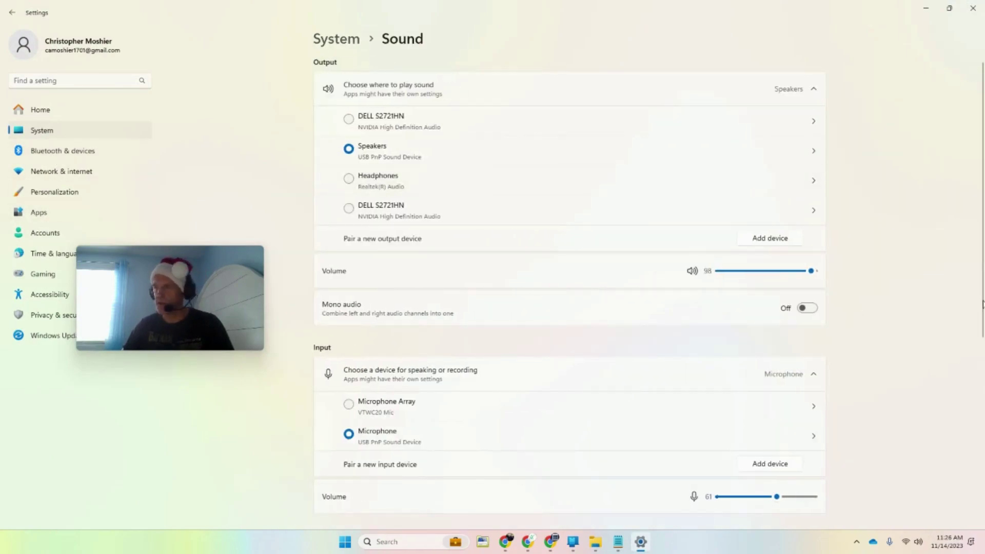
left_click_drag(777, 497, 816, 496)
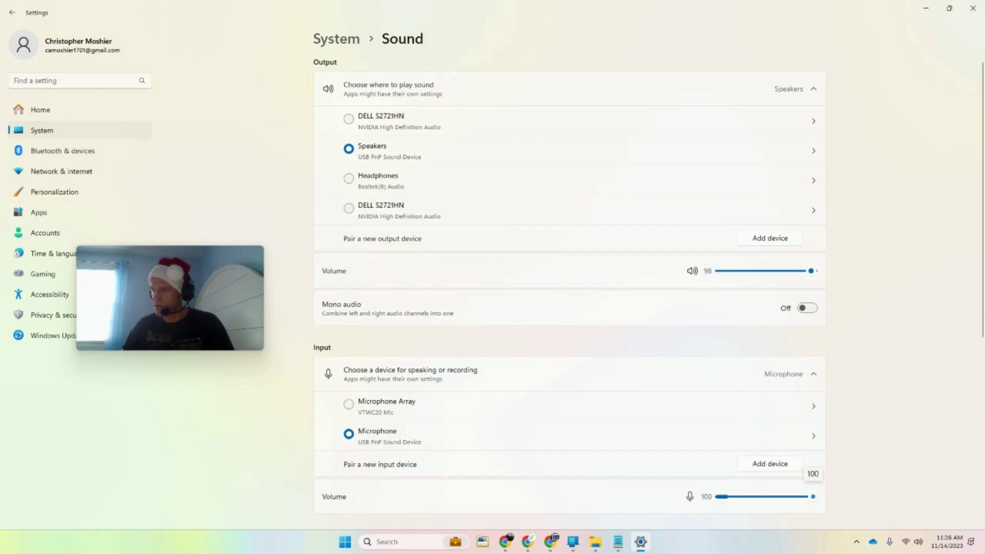
Check the hidden system tray icons and the open Chrome windows for apps that might control the microphone.
left_click(857, 543)
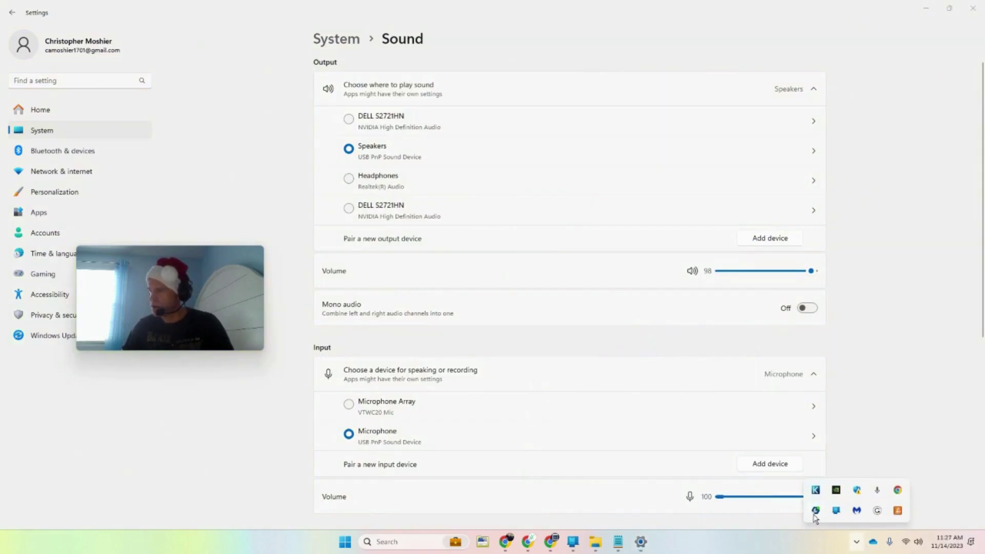
left_click(857, 543)
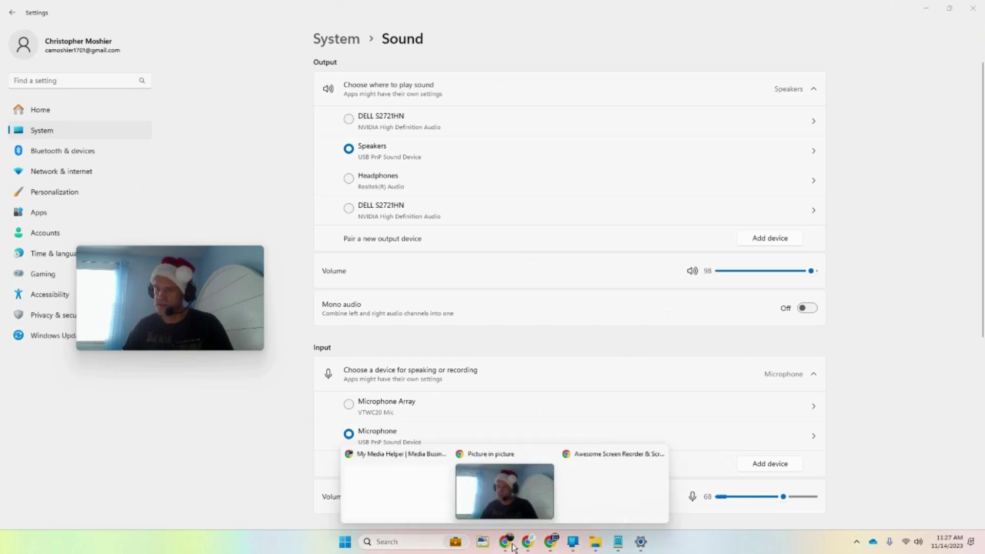
mouse_move(513, 547)
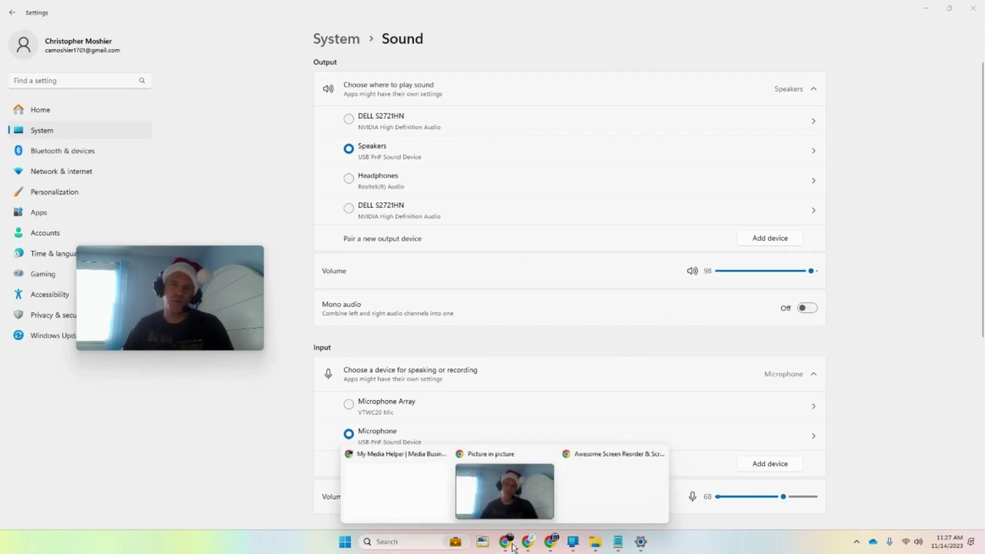
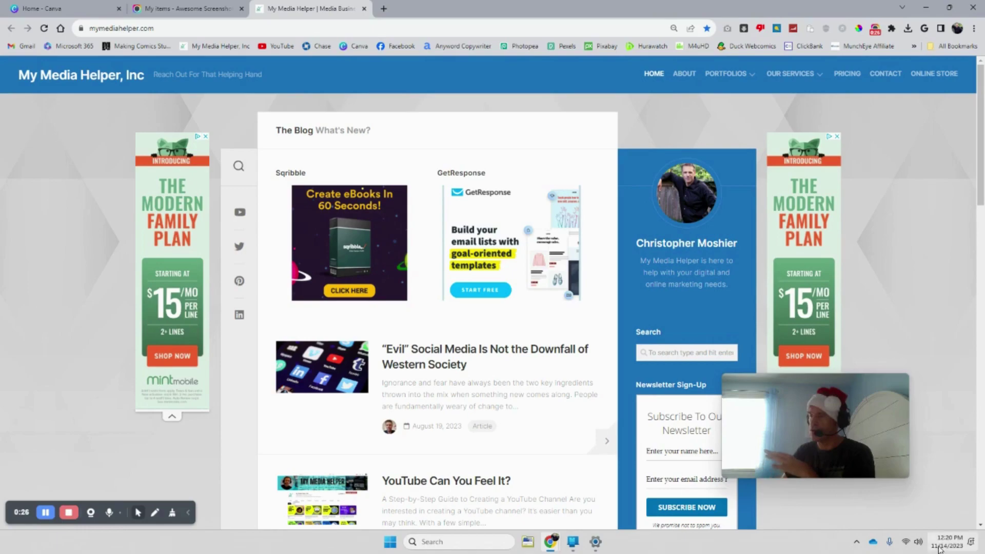
left_click(919, 542)
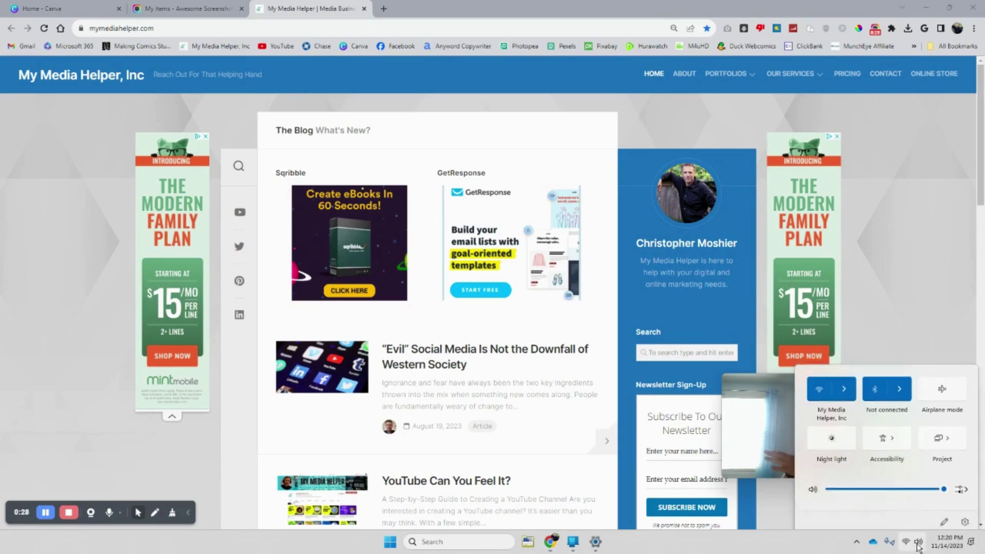
left_click(918, 545)
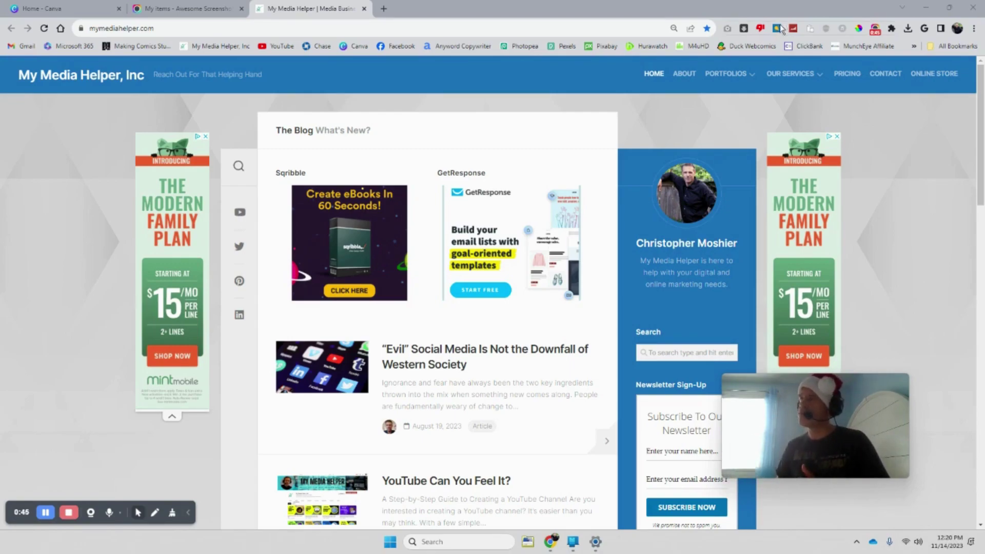
left_click(875, 31)
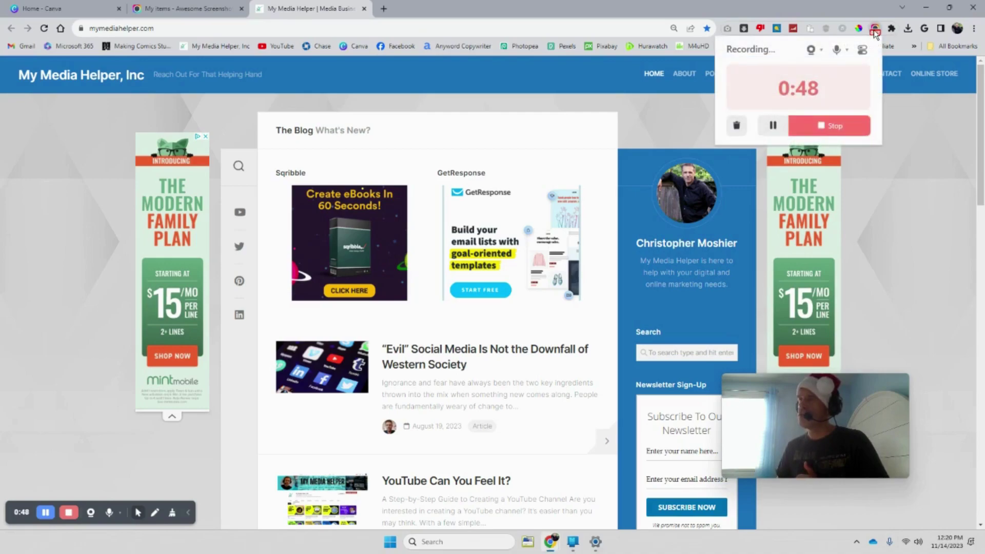
right_click(874, 32)
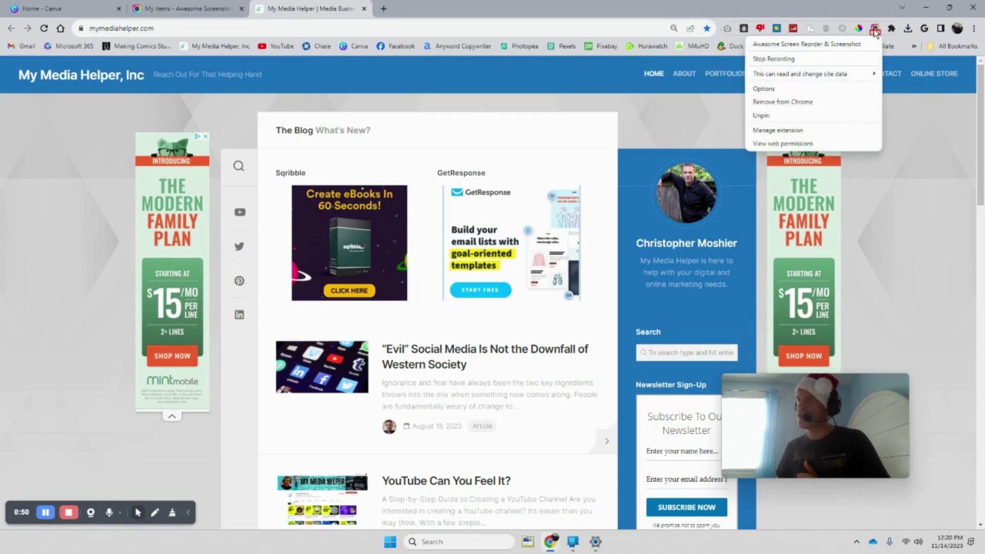
left_click(921, 242)
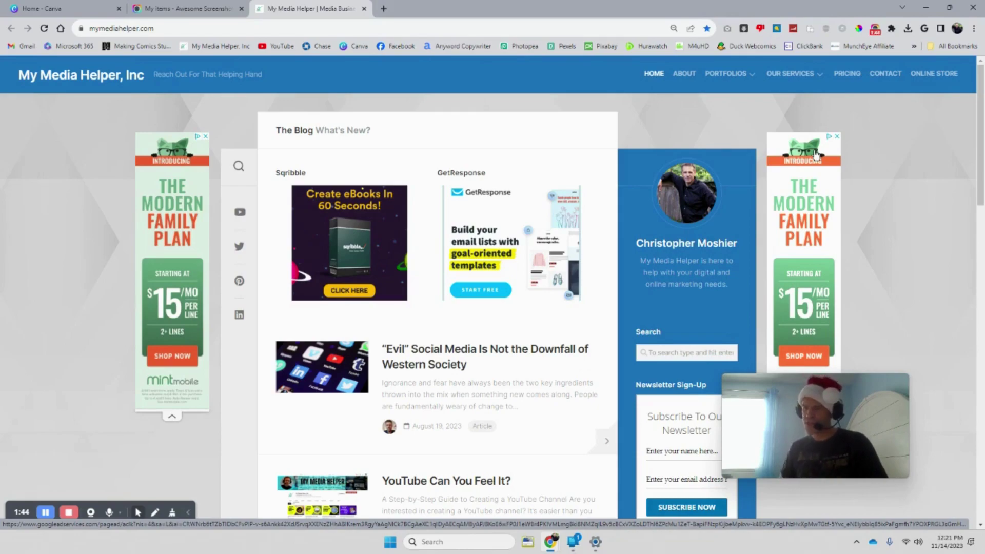
Search for Control Panel, open its Sound window, and move that window over the Control Panel items.
left_click(437, 542)
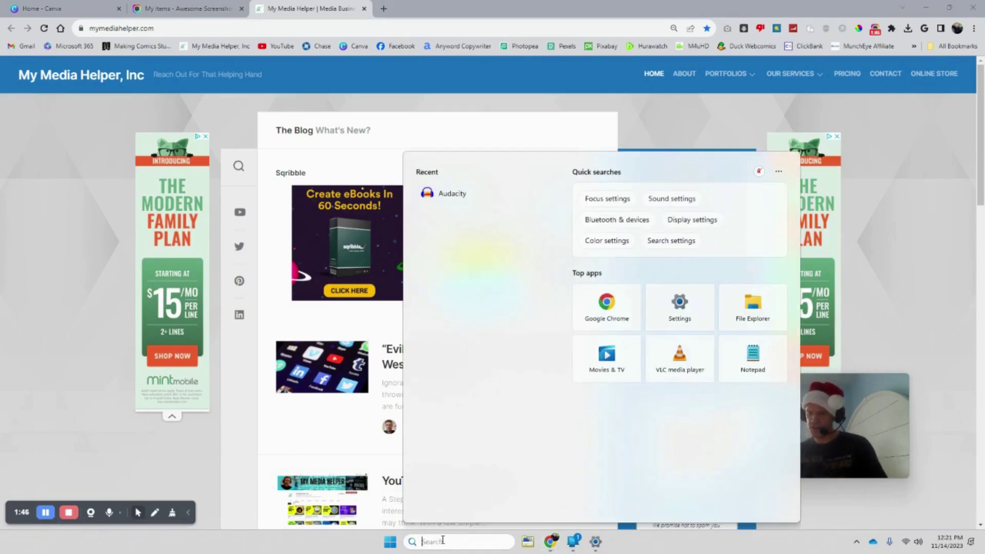
type("control")
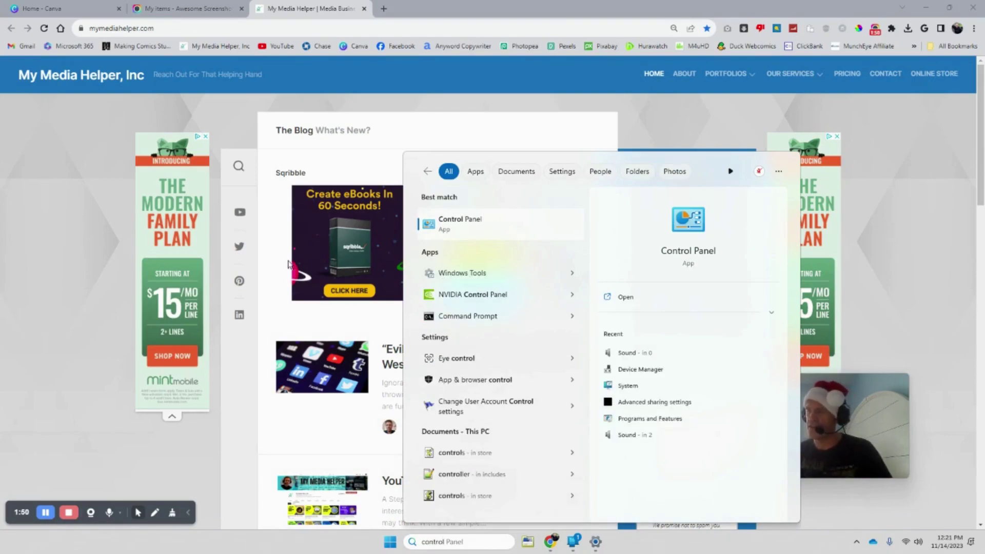
left_click(455, 222)
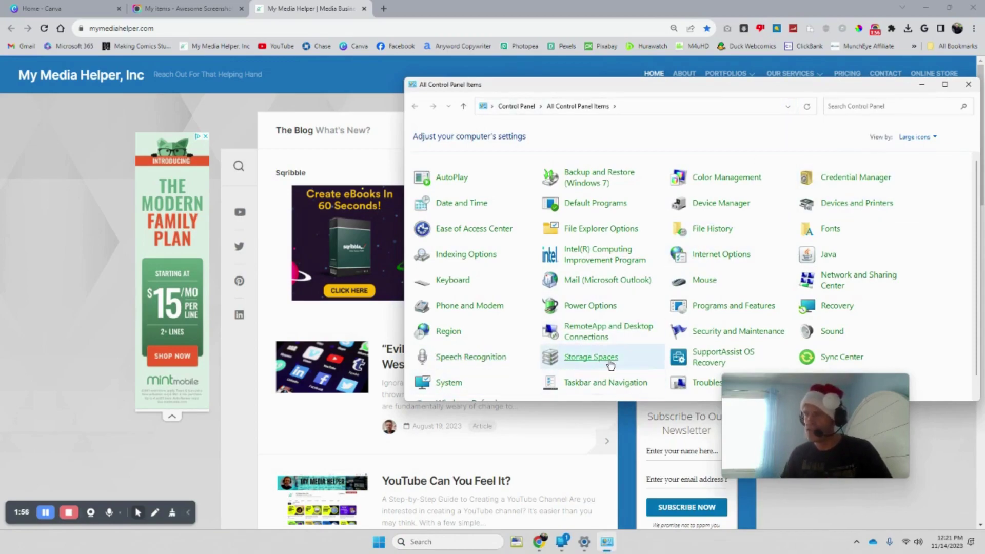
scroll(610, 359, "down", 1)
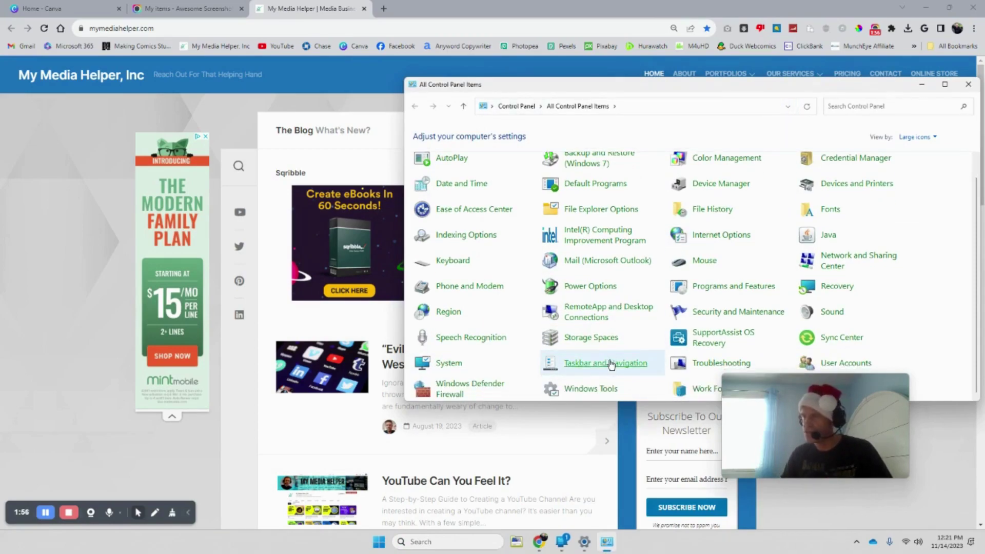
left_click(835, 316)
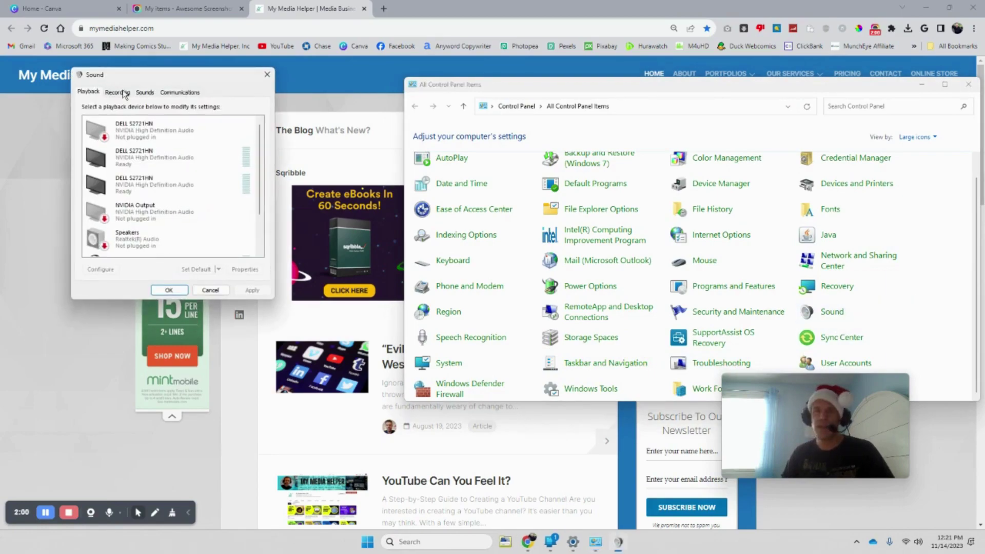
left_click_drag(211, 74, 690, 114)
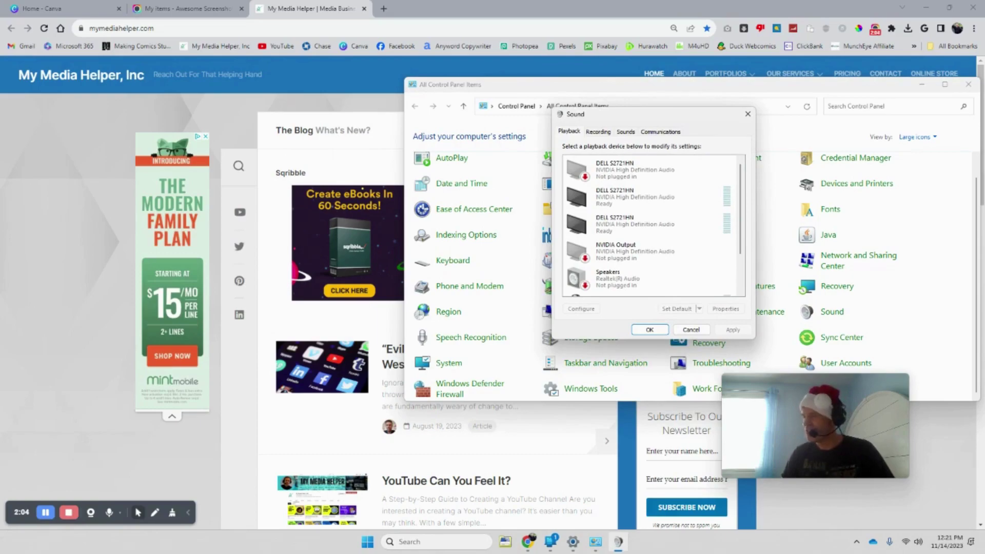
Open the Windows sound settings from the system tray and raise the USB PnP microphone's input volume to 100.
right_click(918, 541)
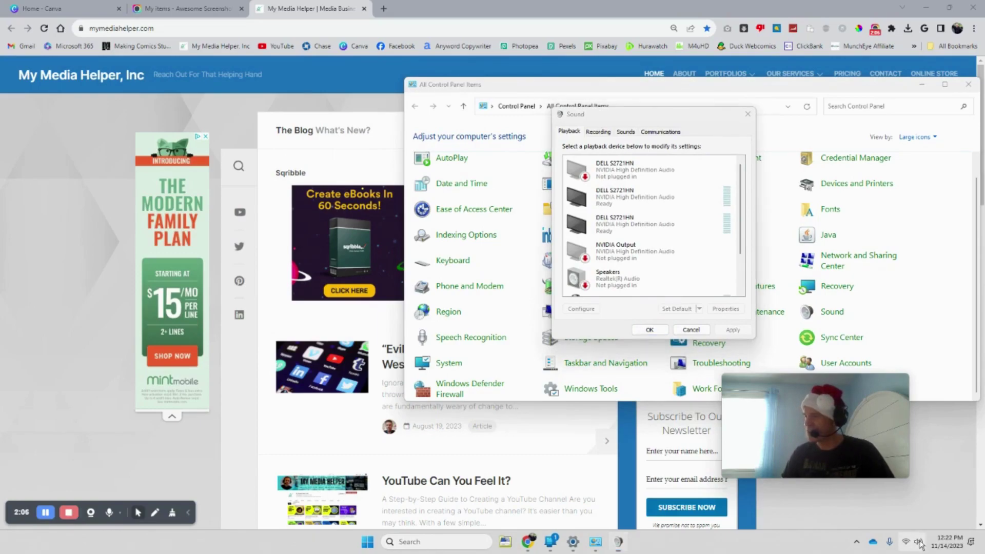
left_click(911, 519)
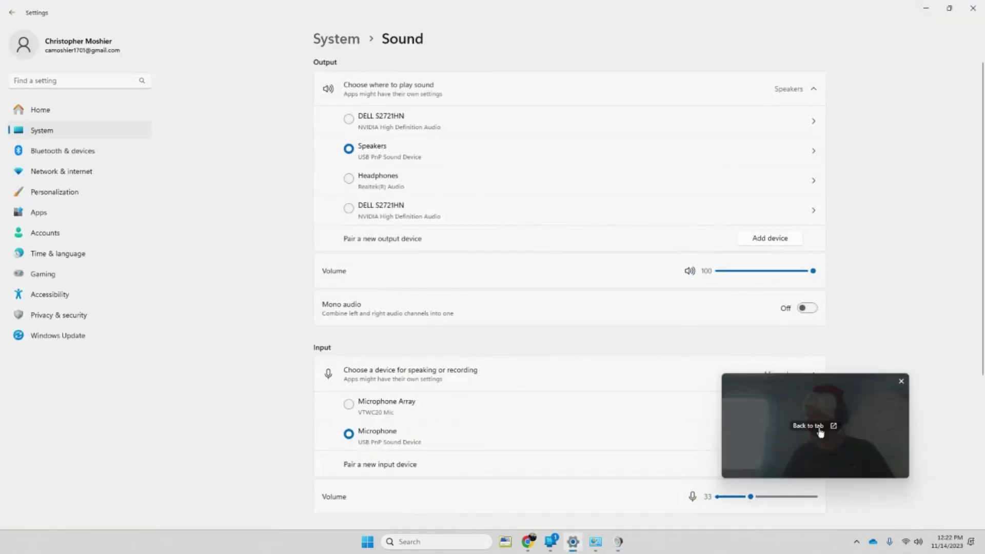
left_click_drag(755, 496, 785, 496)
scroll(981, 296, "down", 1)
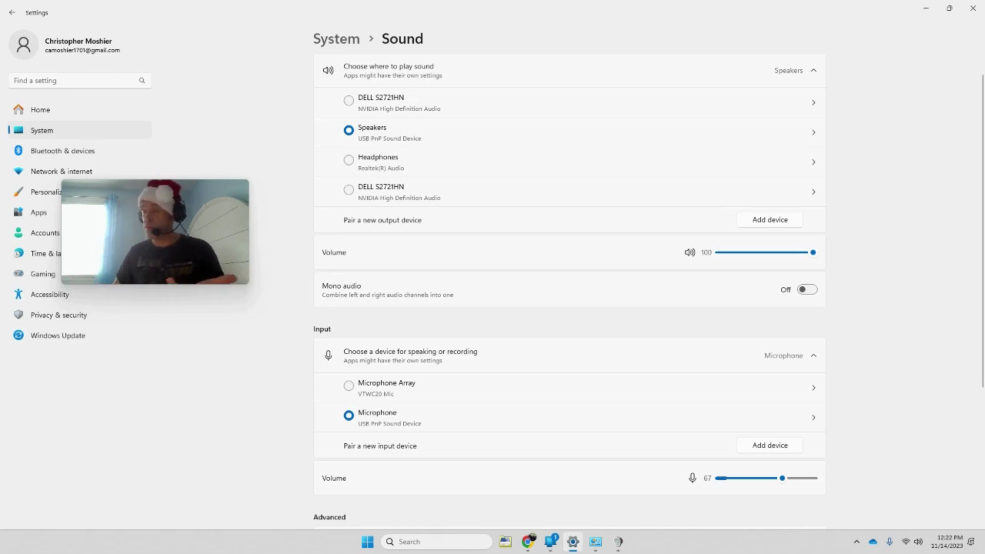
left_click_drag(781, 478, 864, 475)
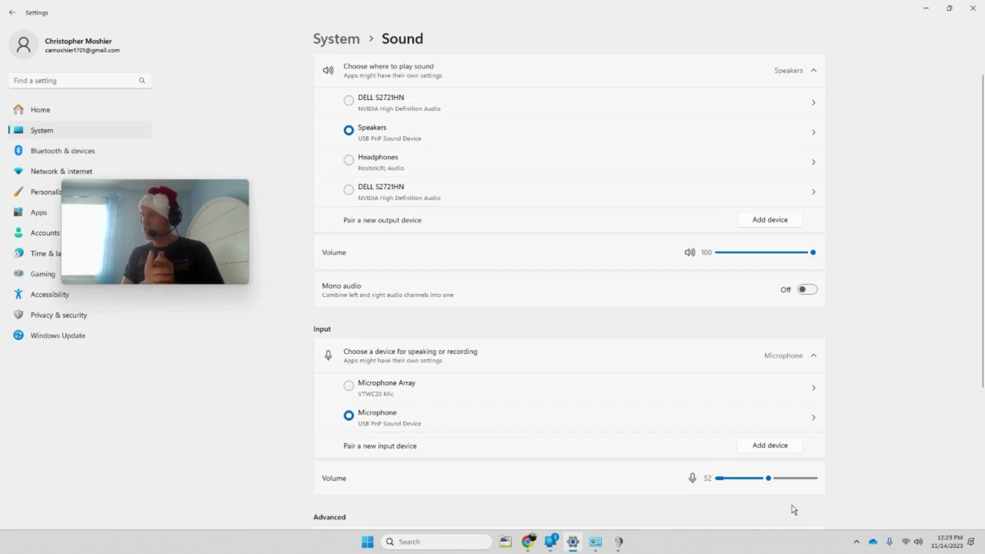
left_click(773, 482)
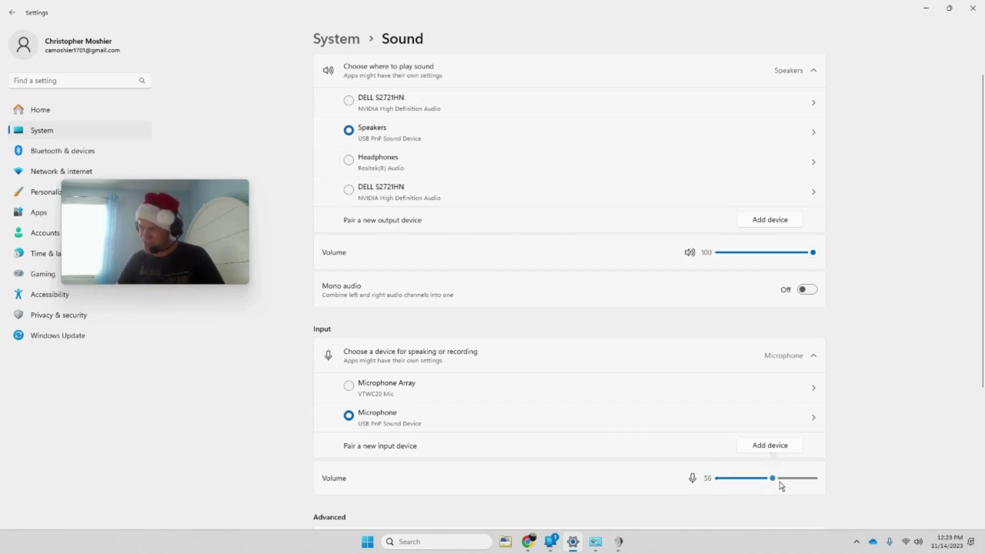
left_click_drag(781, 482, 818, 480)
Show all sound devices, examine the properties of the VTWC20 Microphone Array, and return to the device list.
scroll(973, 352, "down", 2)
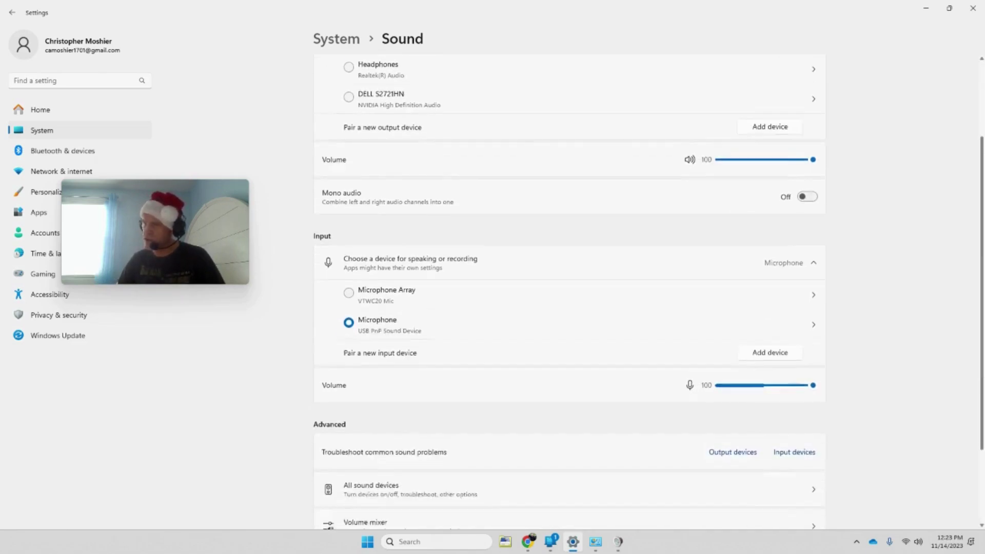
scroll(564, 308, "down", 2)
left_click(377, 389)
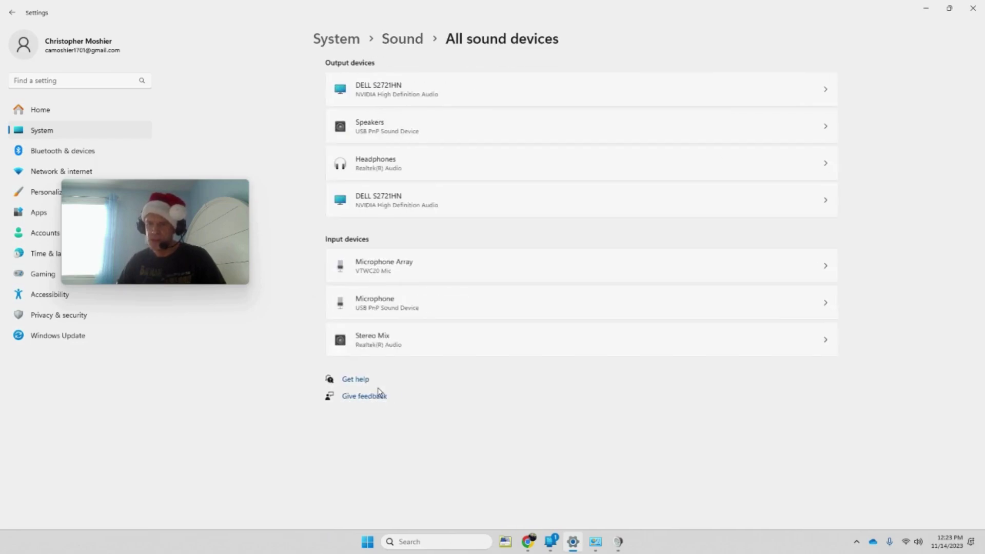
left_click(816, 273)
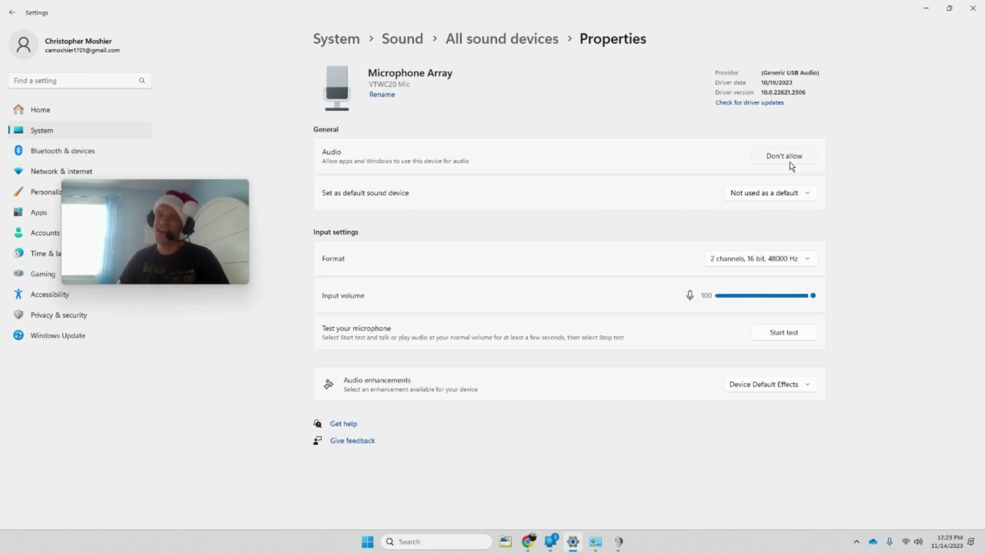
left_click(13, 14)
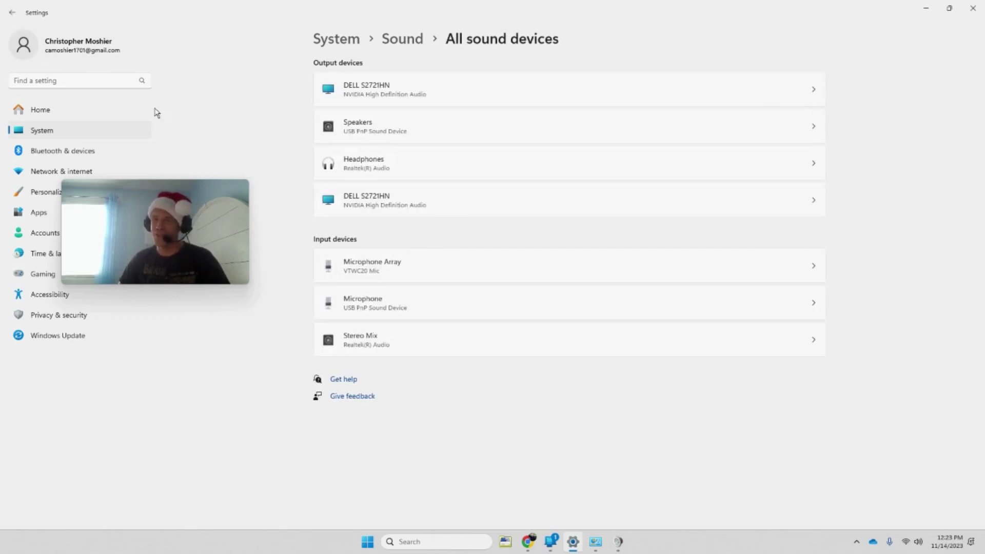
View the properties of the USB PnP speakers, and back in the sound settings set the microphone's input volume to 100.
left_click(706, 137)
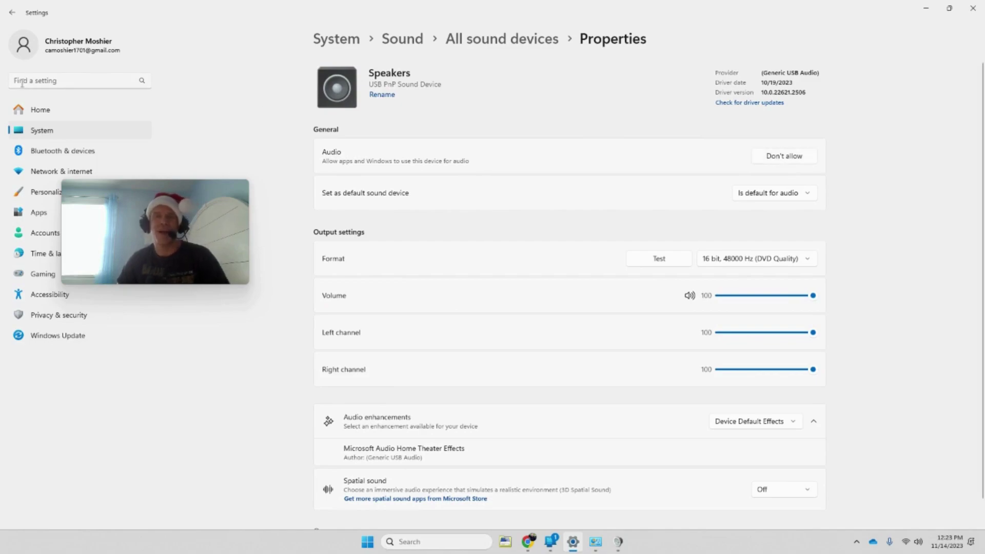
left_click(14, 15)
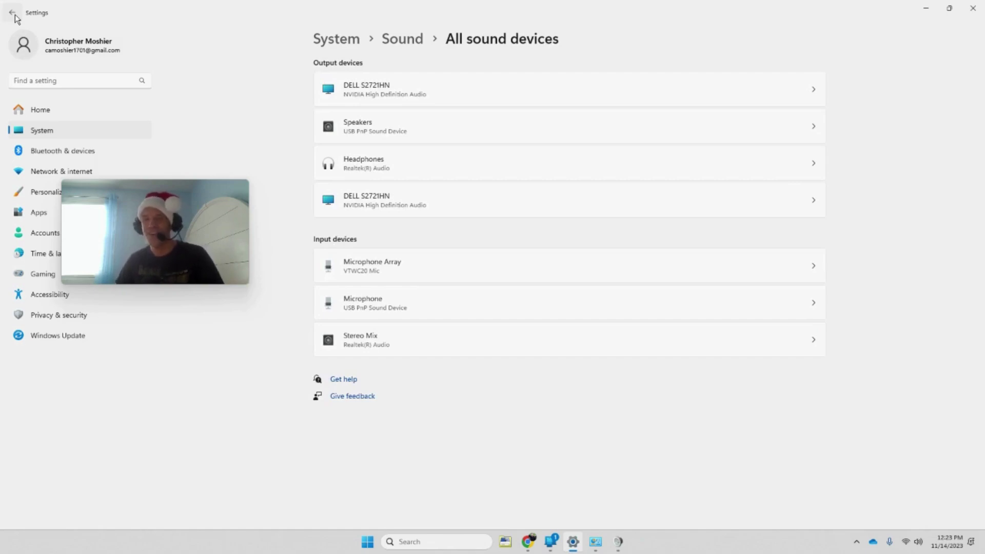
left_click(14, 16)
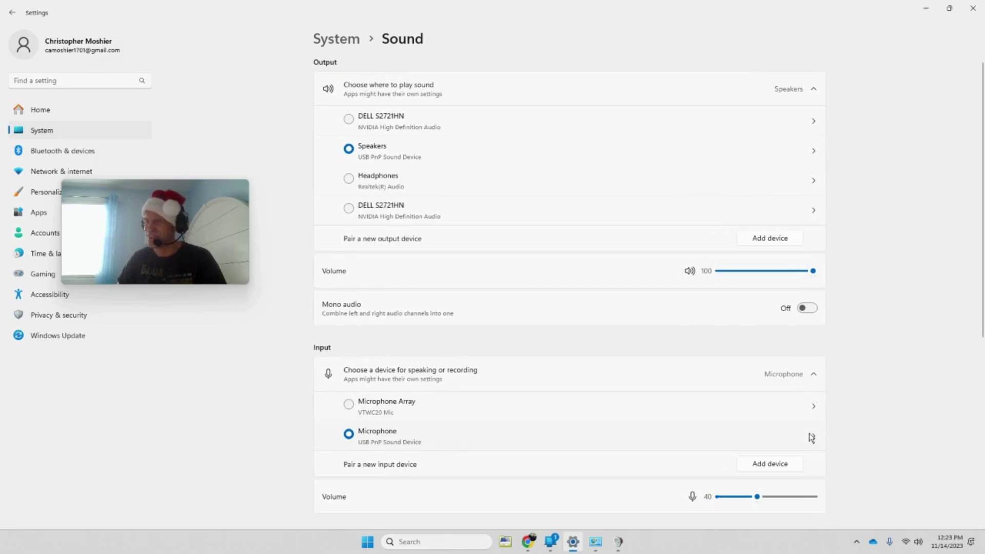
left_click_drag(756, 496, 879, 494)
Open the volume mixer and examine the output and input device options for Google Chrome, Cisco Webex Service and System sounds.
scroll(893, 414, "down", 2)
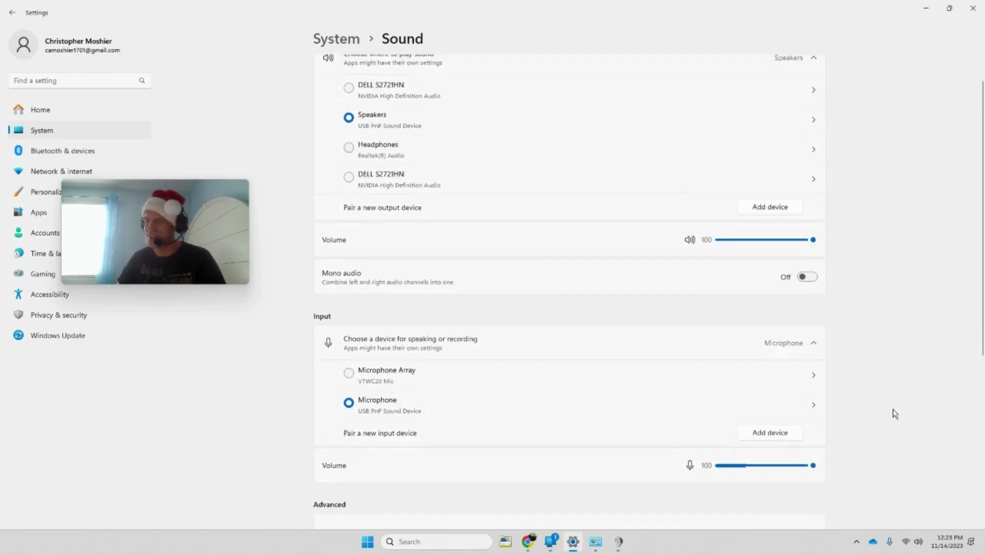
scroll(982, 287, "down", 5)
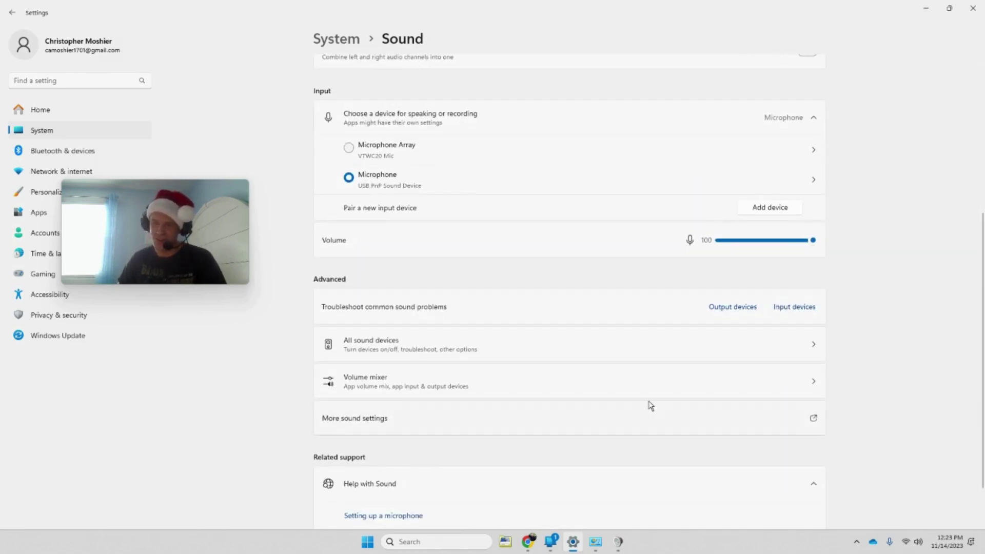
left_click(393, 381)
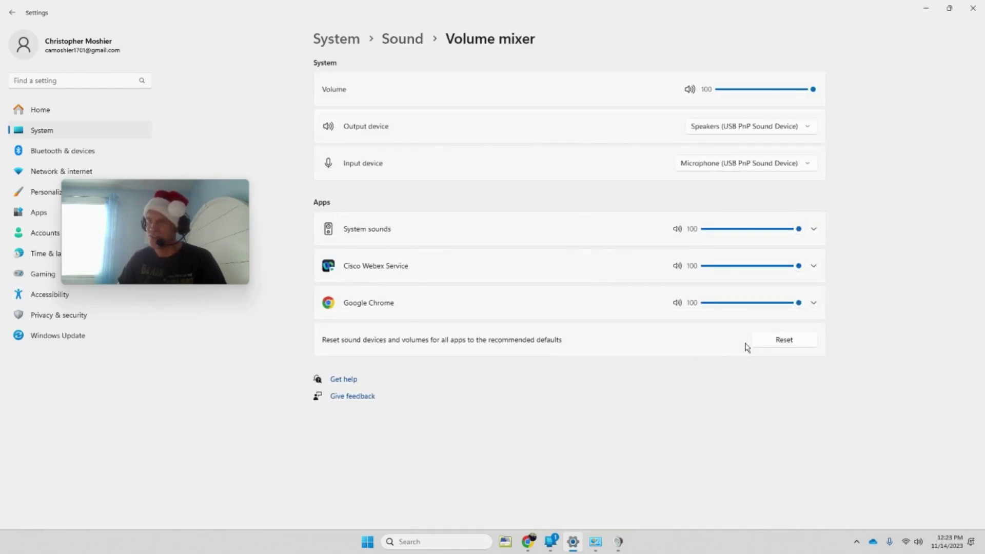
left_click(814, 303)
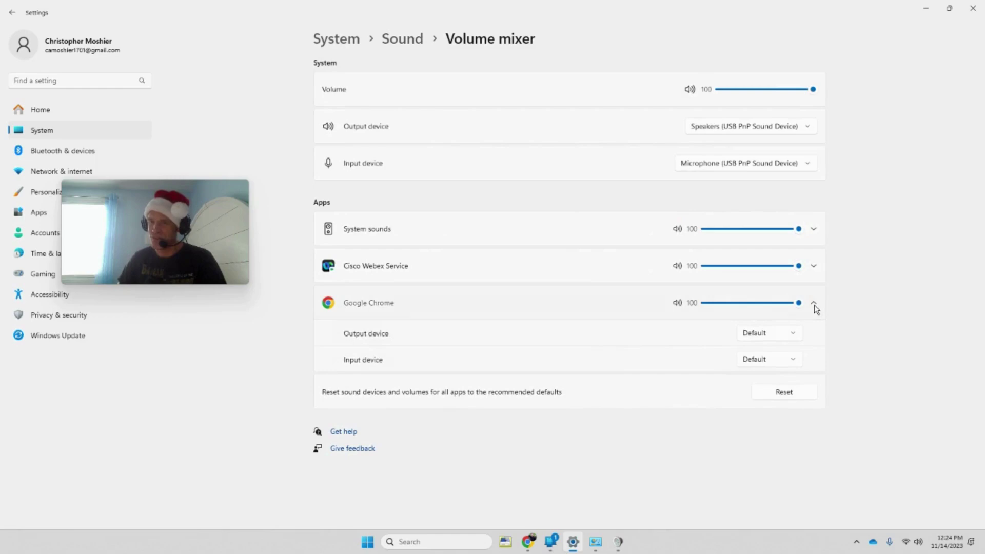
left_click(814, 304)
left_click(814, 303)
left_click(814, 306)
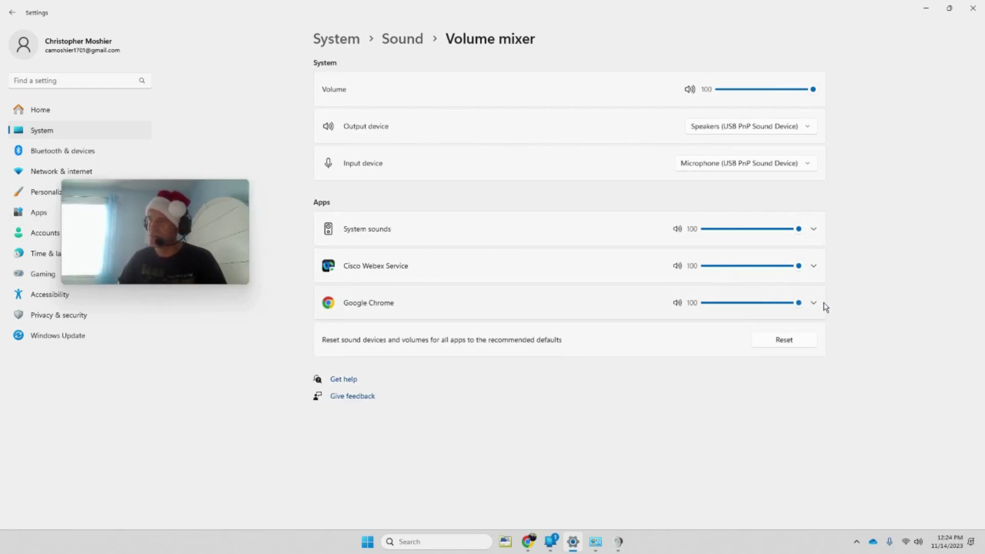
left_click(814, 305)
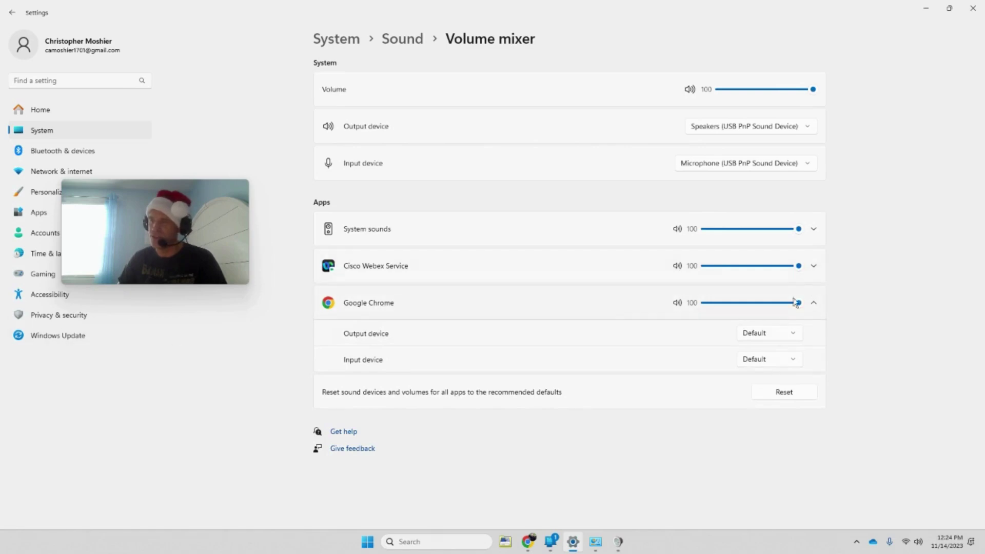
left_click(813, 266)
left_click(814, 232)
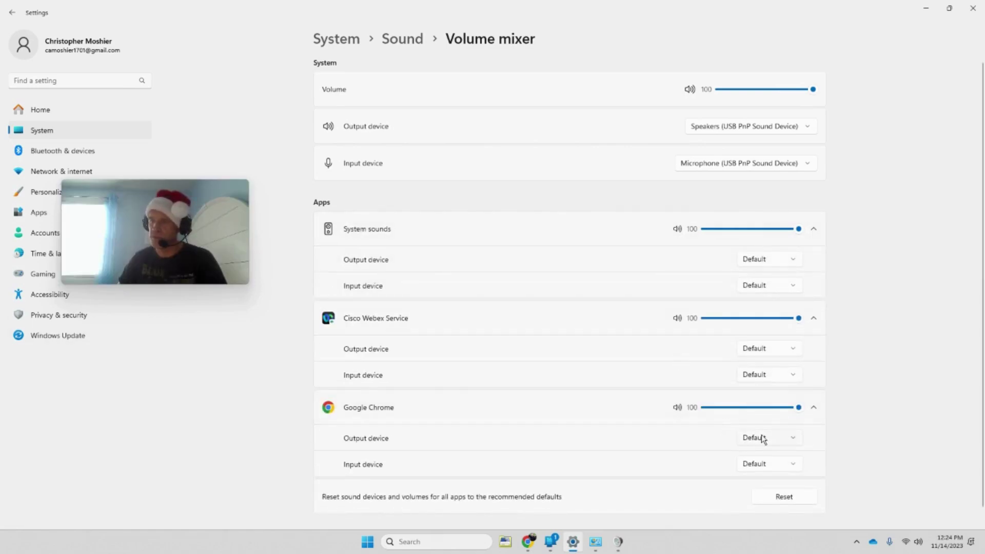
left_click(786, 439)
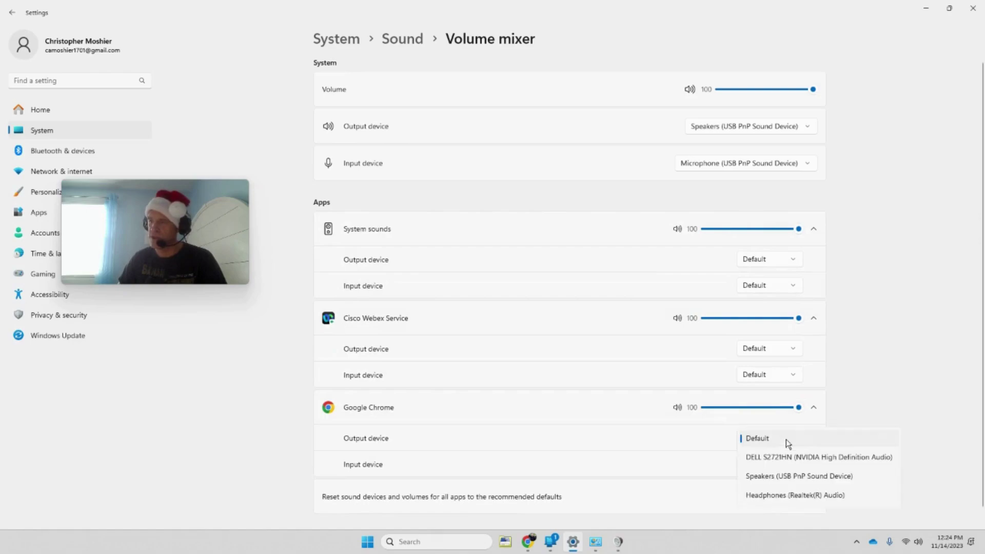
left_click(841, 369)
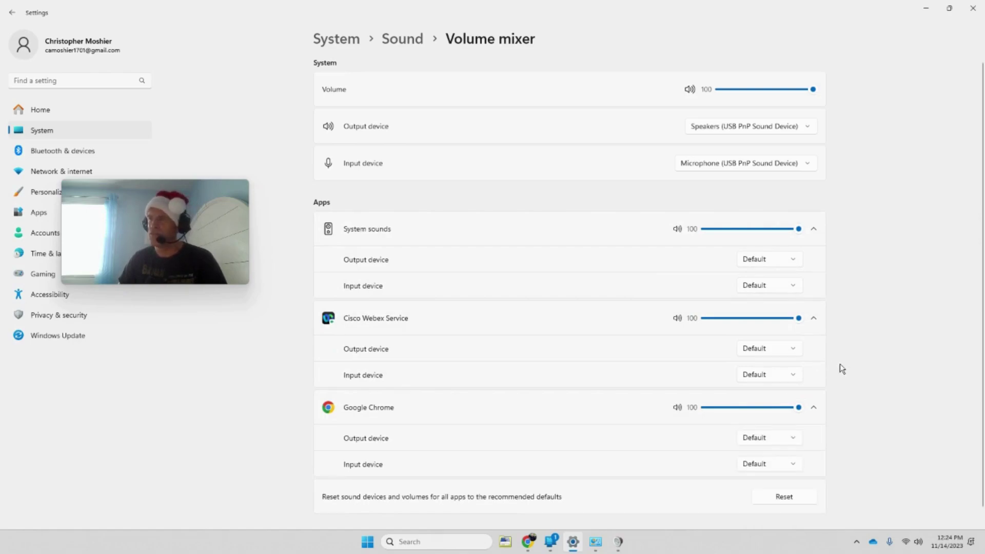
Return to the main sound settings and switch to the Chrome window showing the My Media Helper website.
left_click(13, 14)
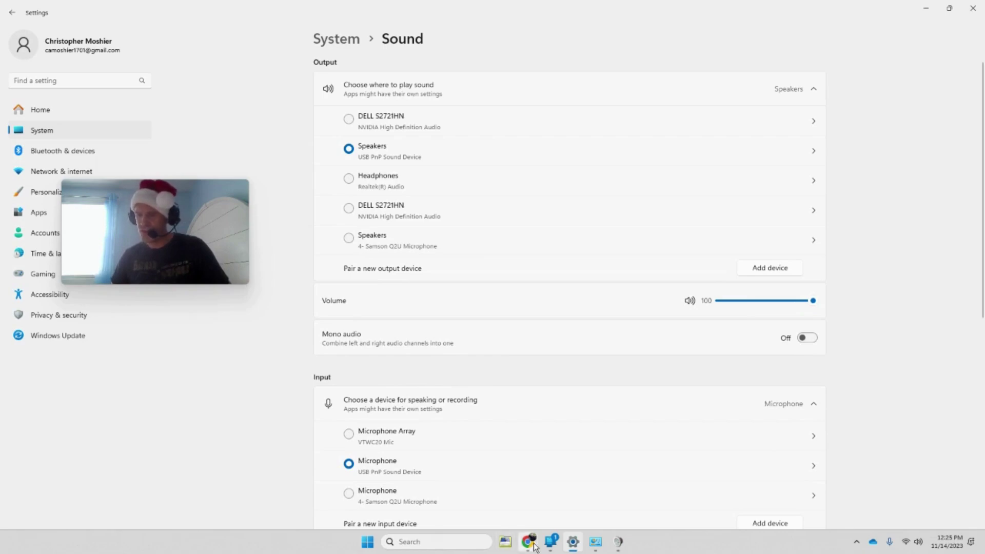
mouse_move(517, 538)
left_click(418, 490)
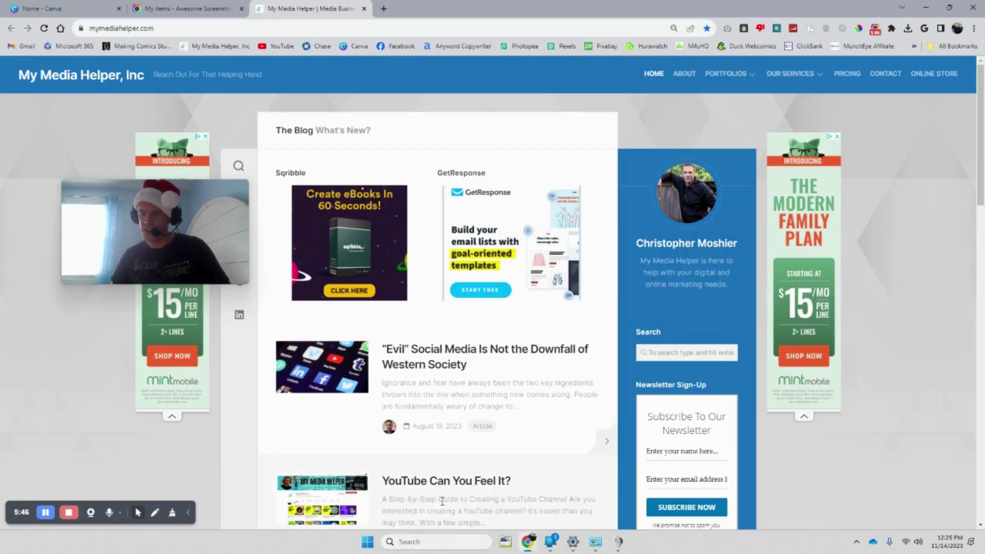